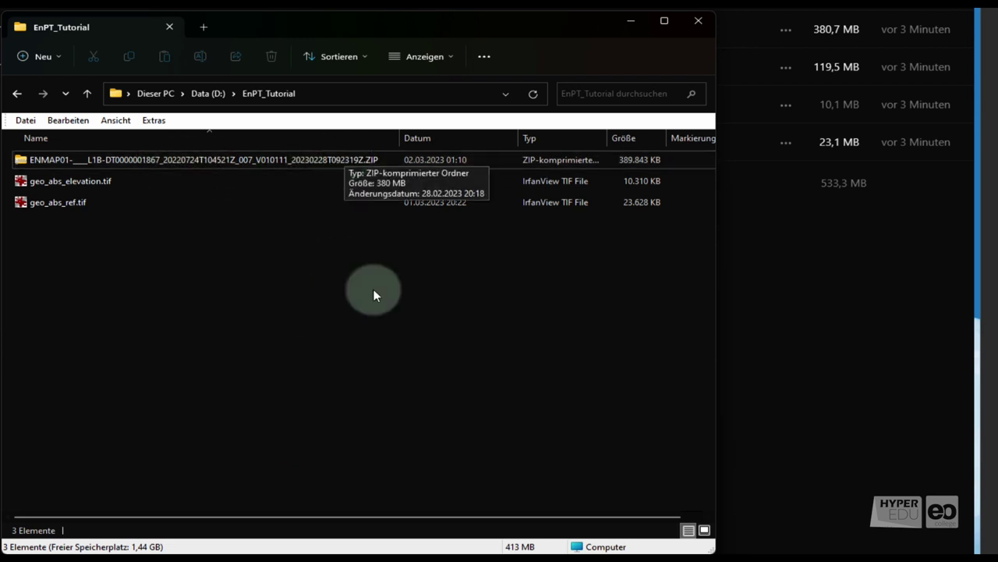
# Extract the ENMAP01 Level 1B ZIP into the tutorial folder with 7-Zip's Hier entpacken
pyautogui.click(180, 162)
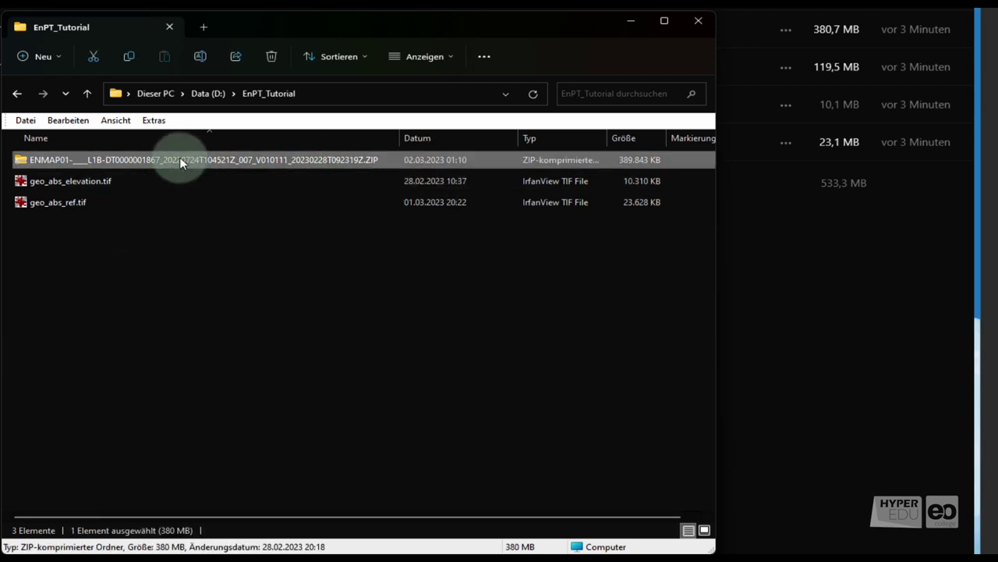
pyautogui.rightClick(180, 162)
pyautogui.moveTo(224, 215)
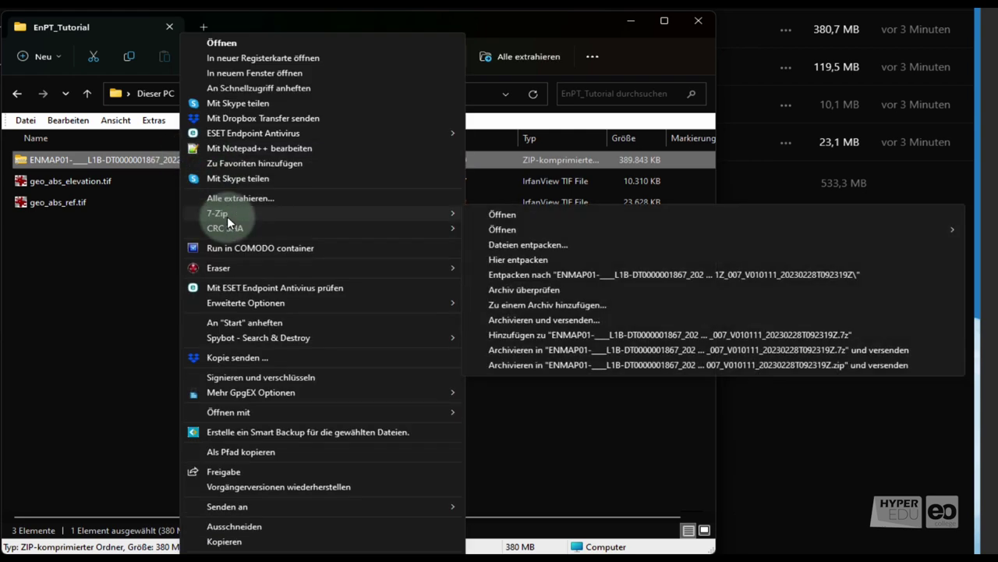
pyautogui.click(548, 260)
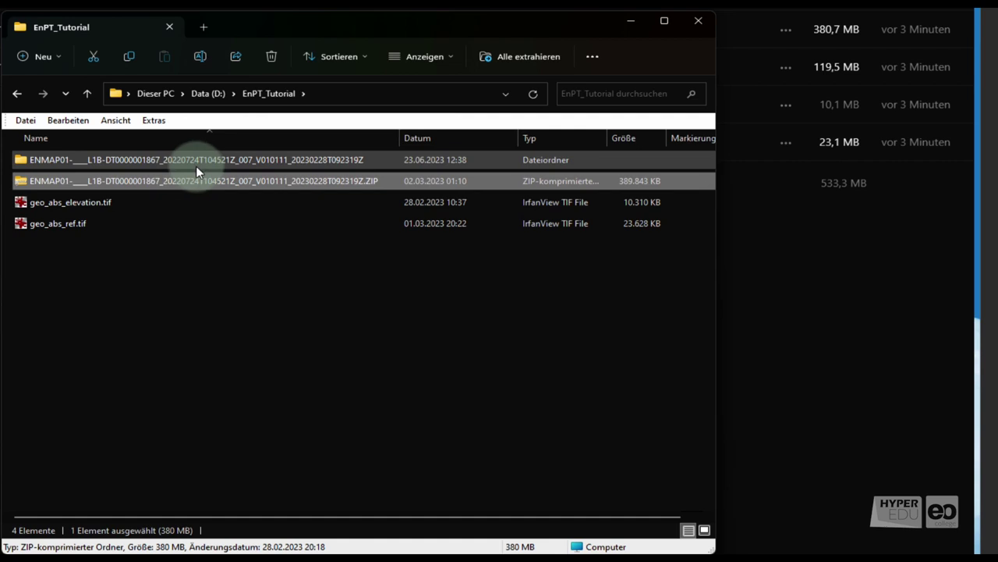
# Open the extracted ENMAP01 folder and scroll through its 18 files
pyautogui.click(196, 169)
pyautogui.doubleClick(196, 168)
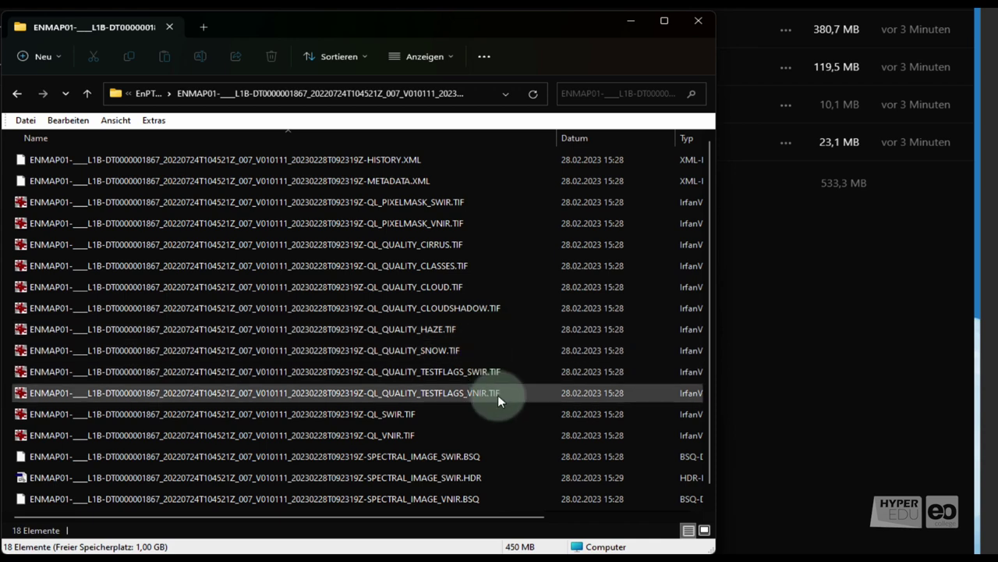
pyautogui.scroll(-1, 507, 379)
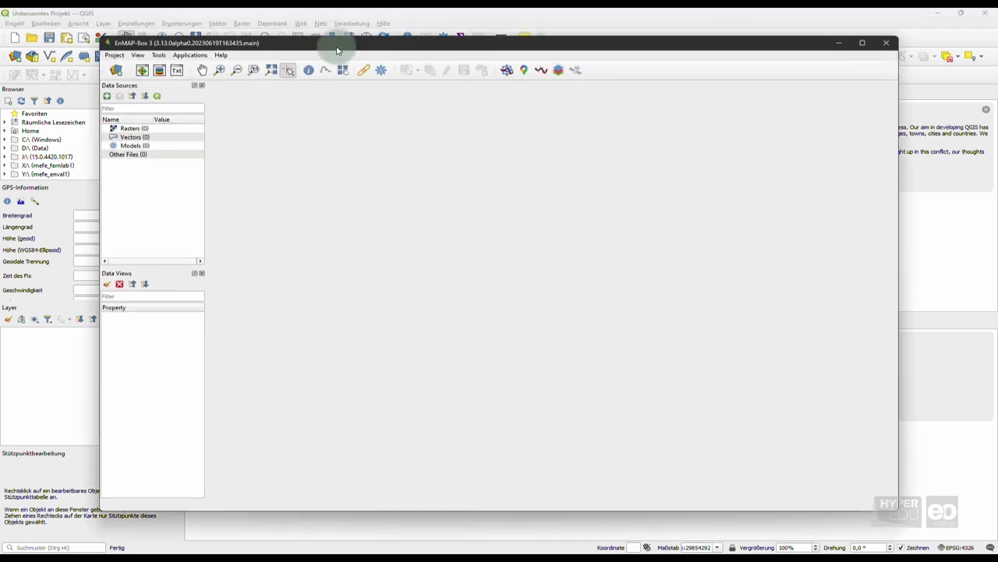
# Maximize EnMAP-Box, load both SPECTRAL_IMAGE VNIR and SWIR BSQ files as rasters, and widen the panels
pyautogui.doubleClick(337, 46)
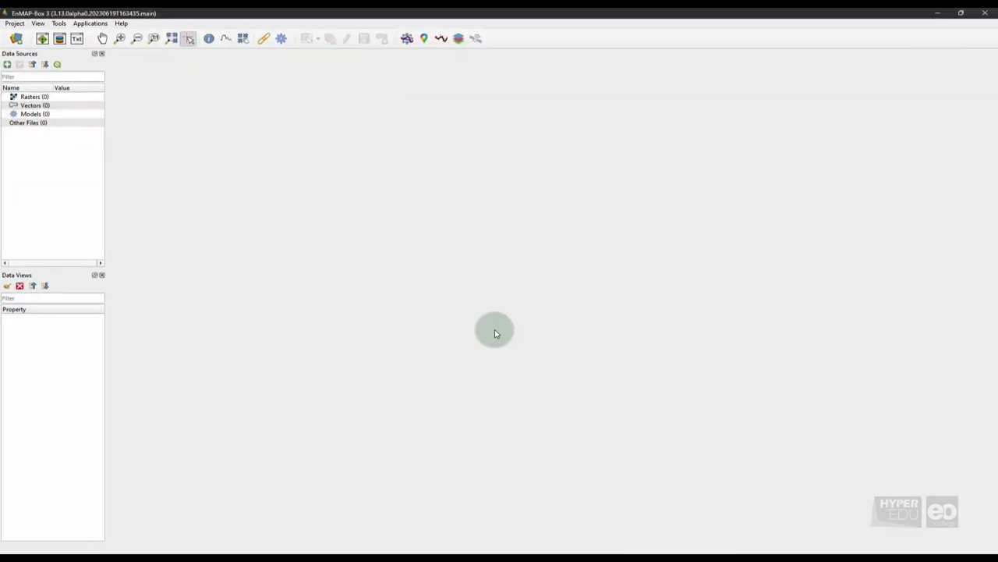
pyautogui.click(511, 546)
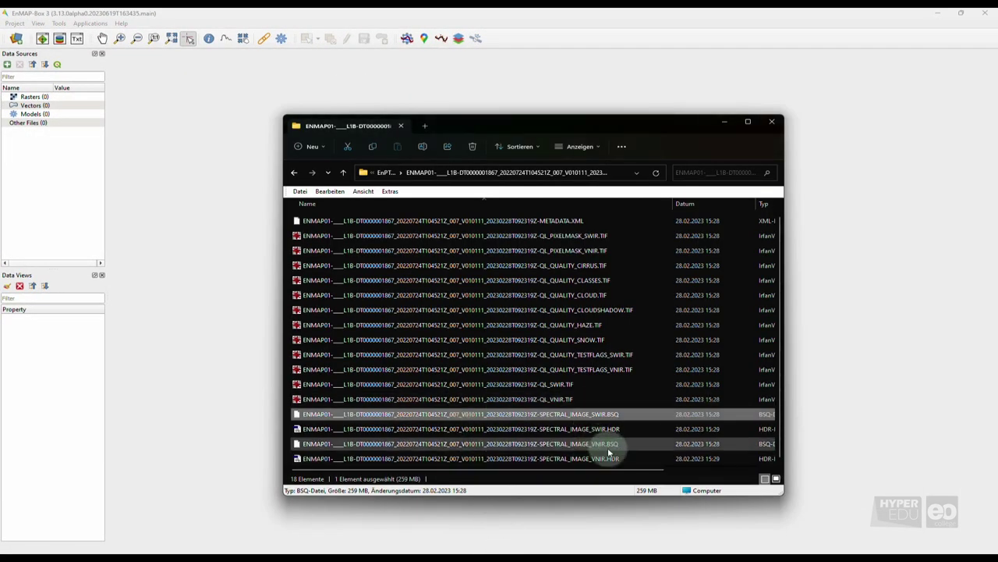
pyautogui.keyDown('ctrl'); pyautogui.click(618, 444); pyautogui.keyUp('ctrl')
pyautogui.moveTo(601, 422); pyautogui.dragTo(602, 421)
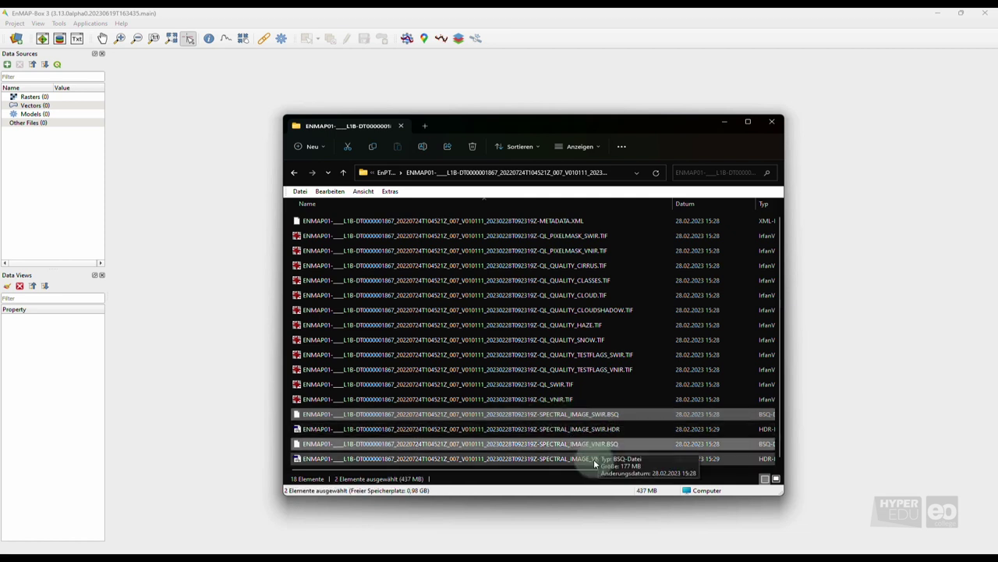
pyautogui.moveTo(598, 450); pyautogui.dragTo(49, 194)
pyautogui.click(167, 165)
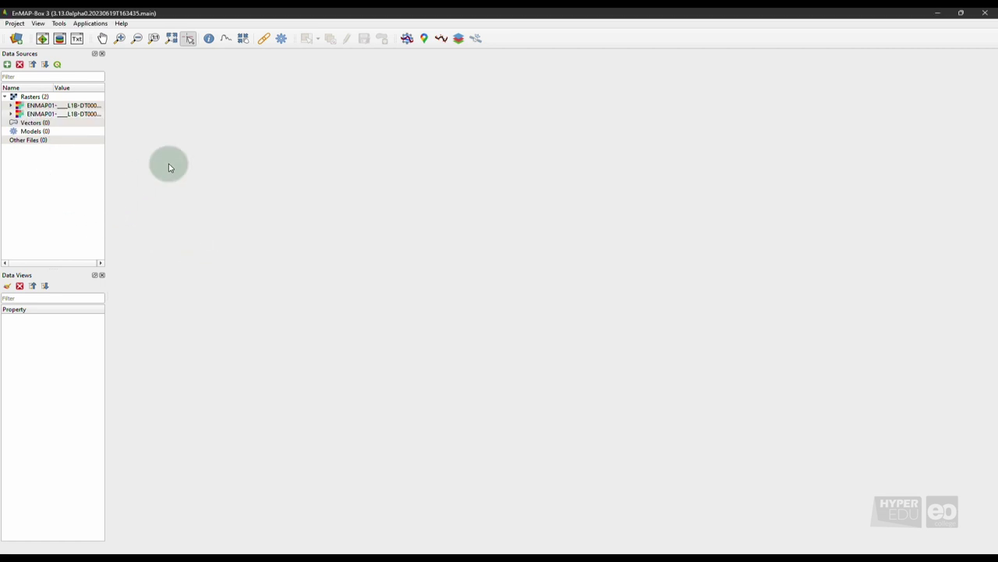
pyautogui.moveTo(105, 165); pyautogui.dragTo(361, 159)
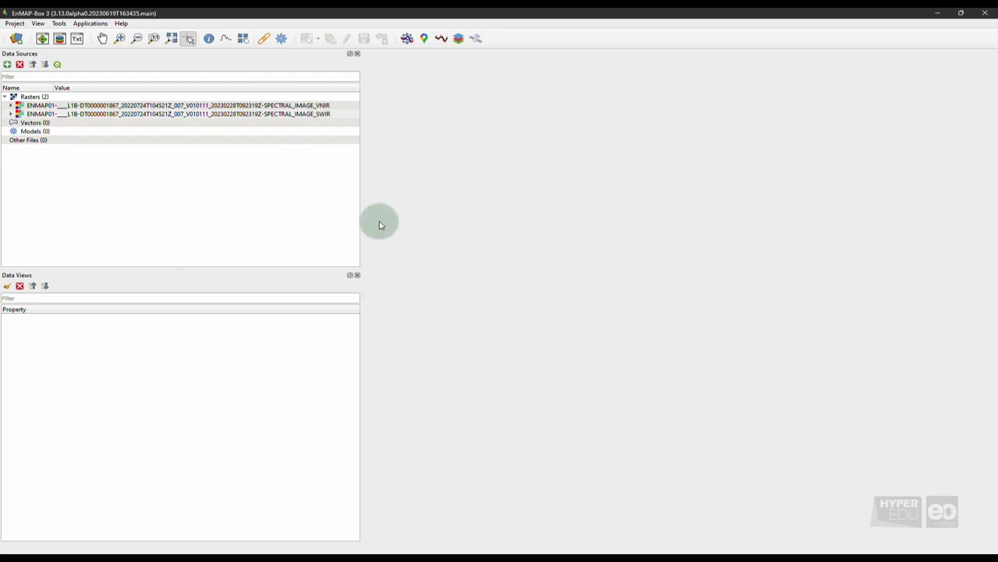
# Expand the VNIR and SWIR raster entries and their CRS nodes, showing paths, sizes and Arbitrary CRS
pyautogui.click(374, 187)
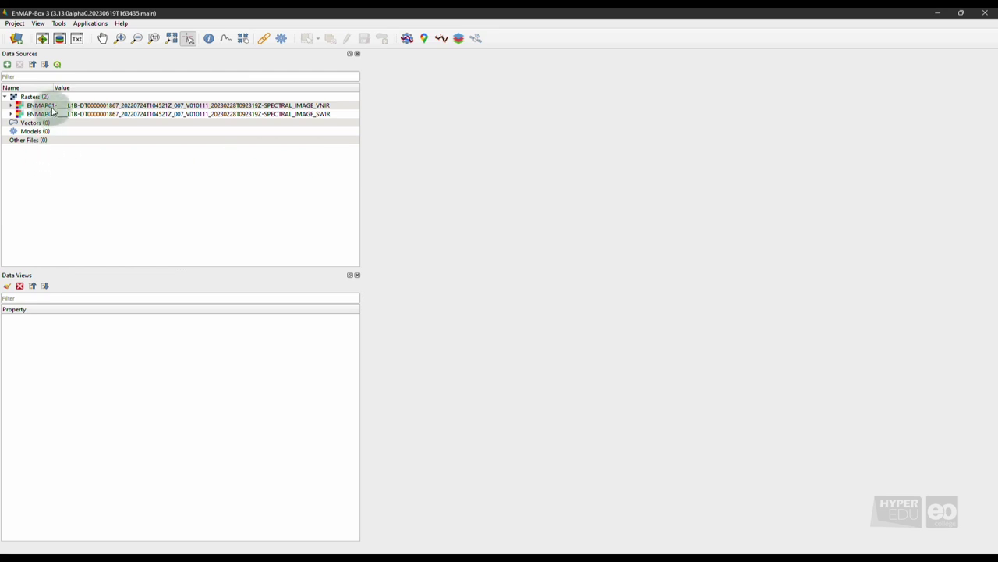
pyautogui.click(10, 105)
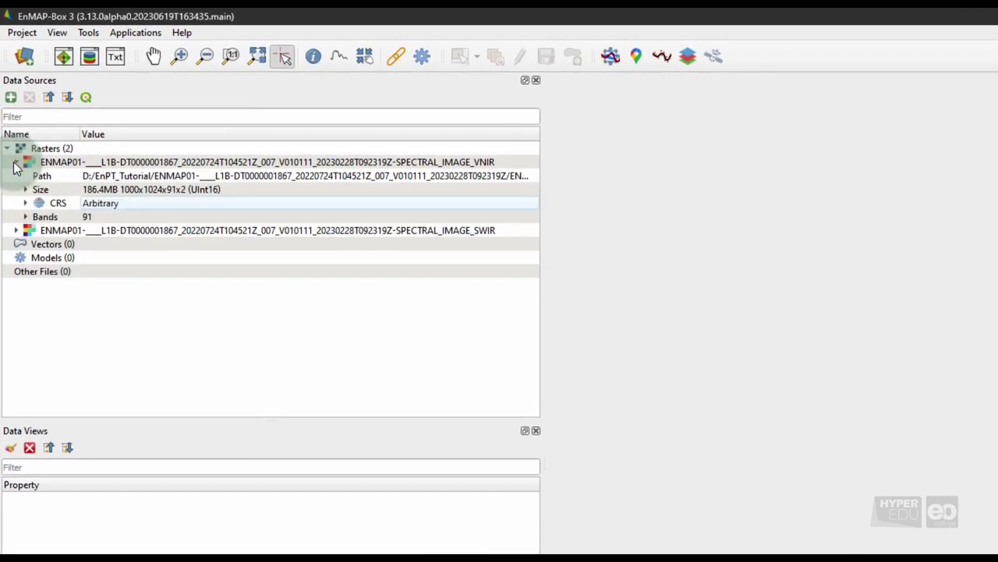
pyautogui.click(17, 231)
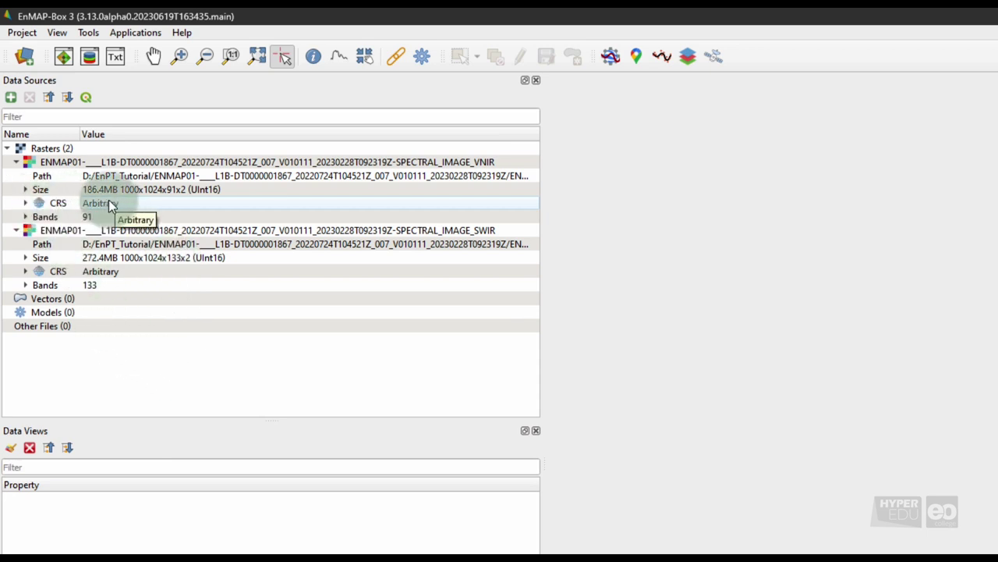
pyautogui.click(25, 203)
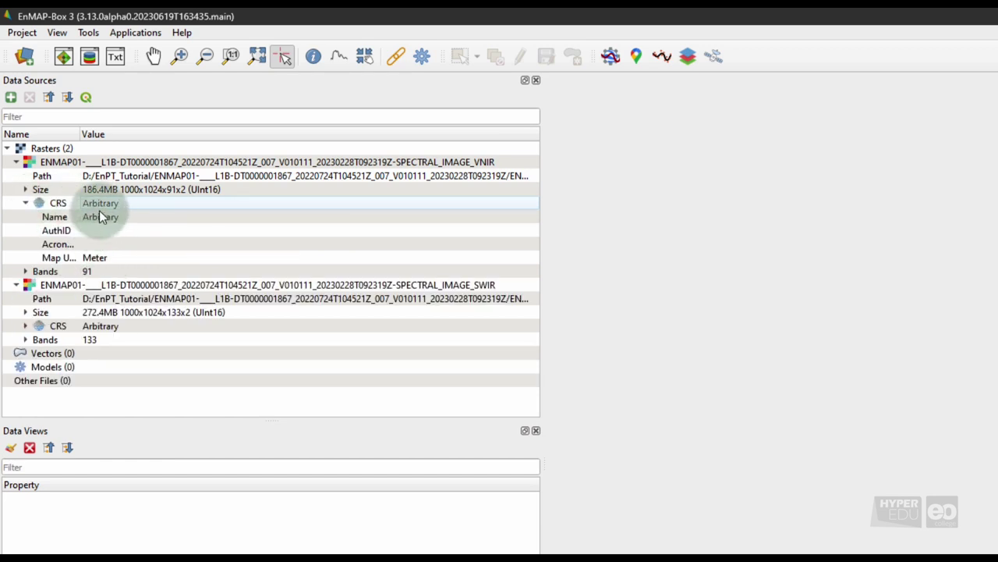
pyautogui.click(26, 327)
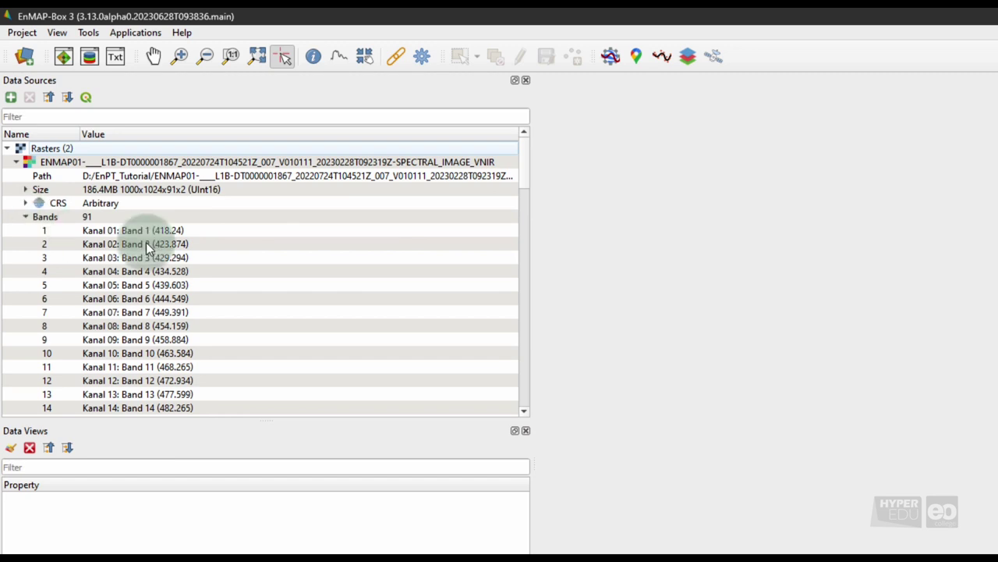
# Show VNIR band 1 (418.24) in a new map
pyautogui.click(224, 232)
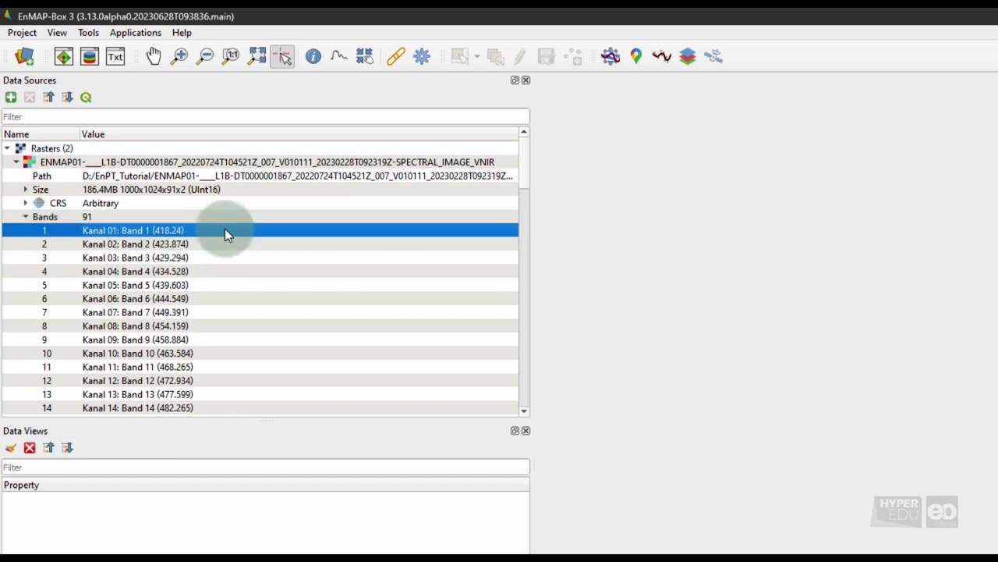
pyautogui.rightClick(305, 230)
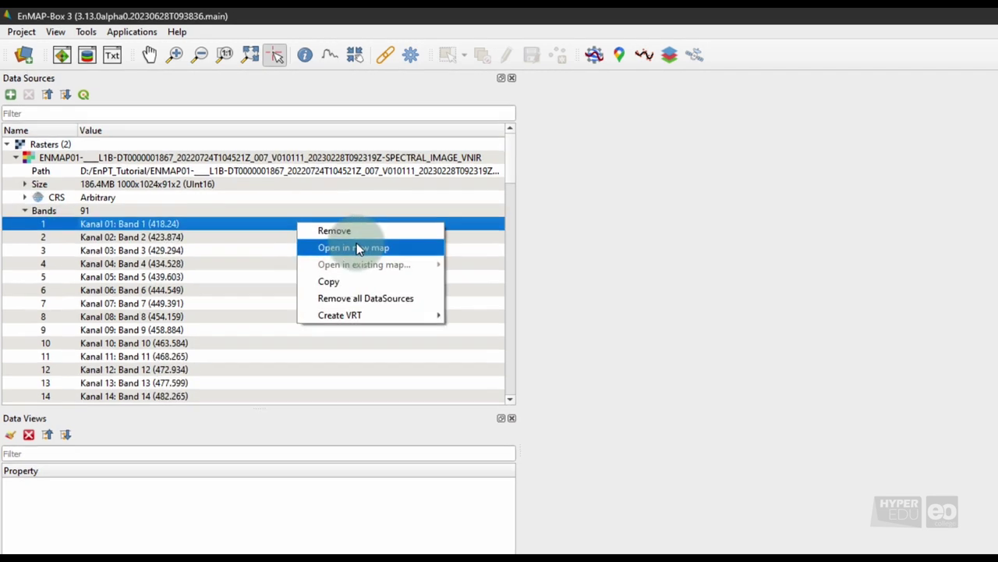
pyautogui.click(373, 254)
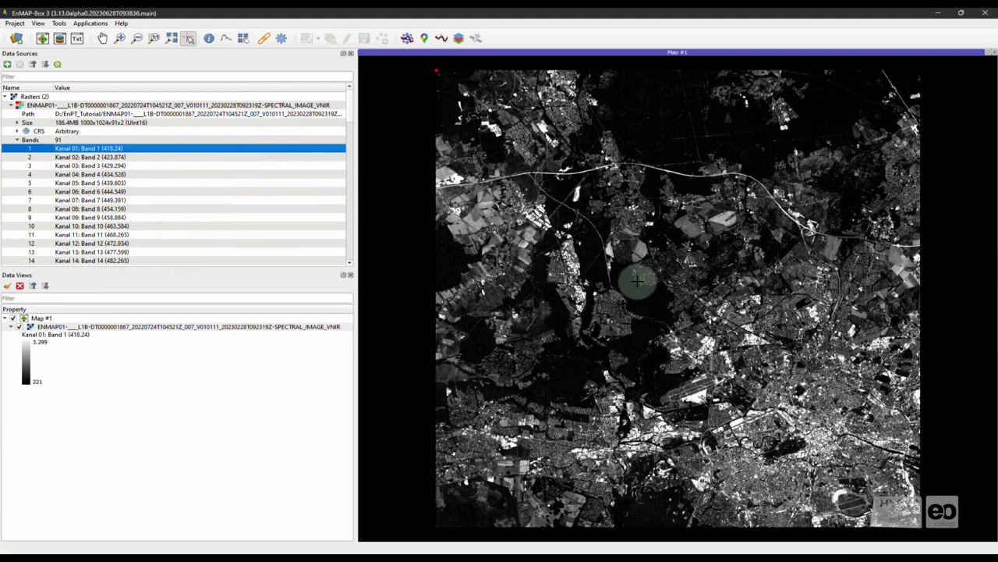
# Plot the spectral profiles of five pixels clicked on the VNIR map
pyautogui.click(225, 39)
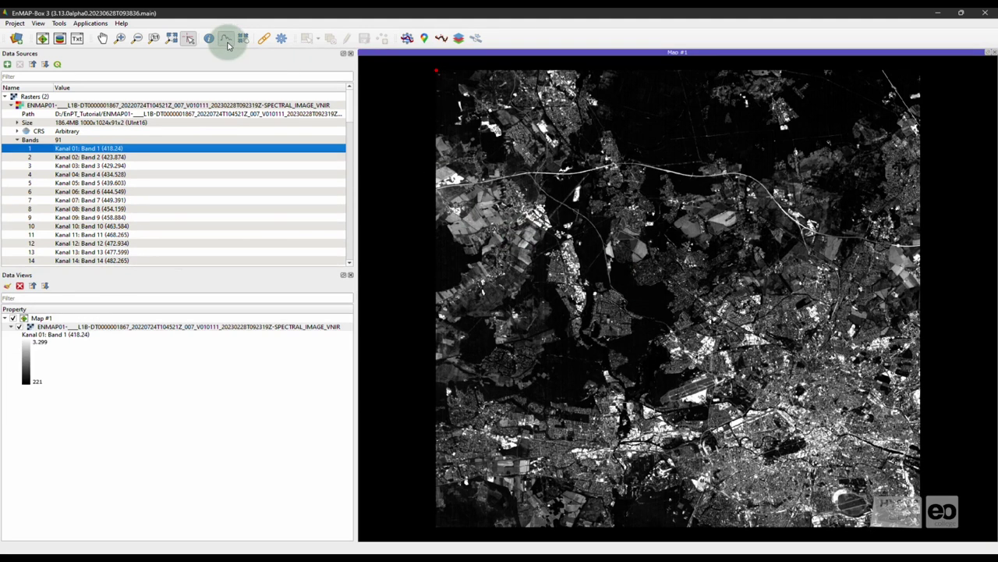
pyautogui.click(546, 274)
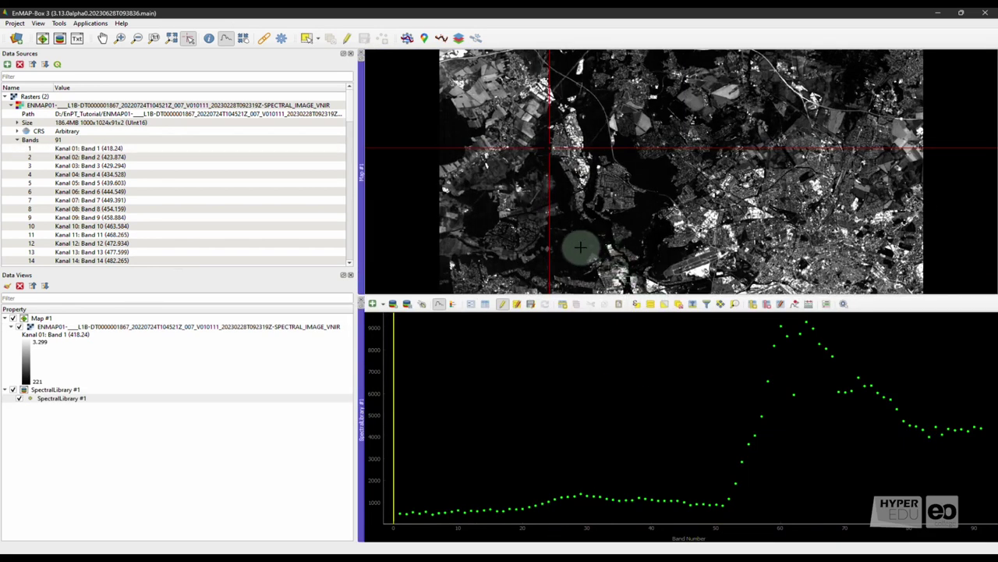
pyautogui.click(580, 247)
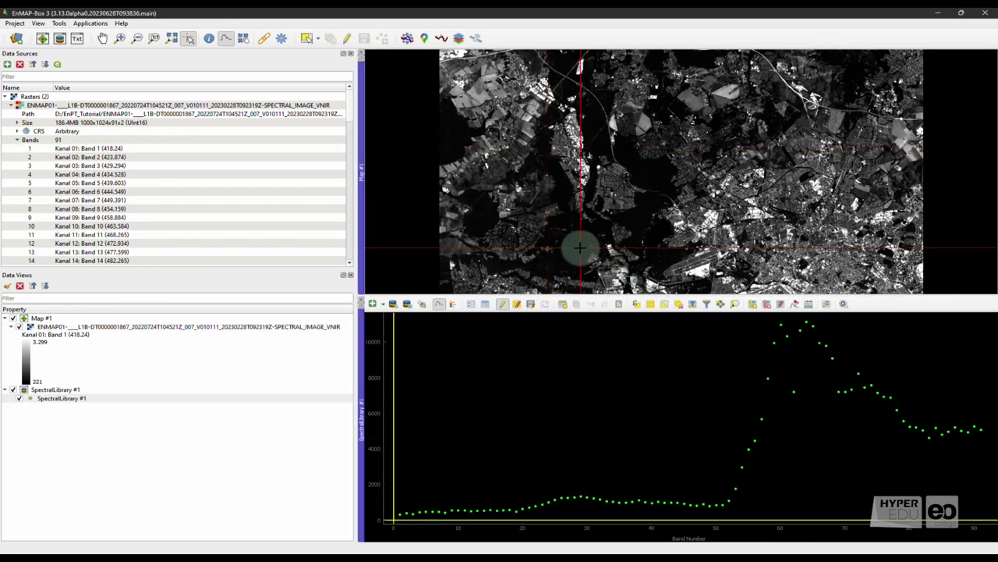
pyautogui.click(702, 270)
pyautogui.click(630, 245)
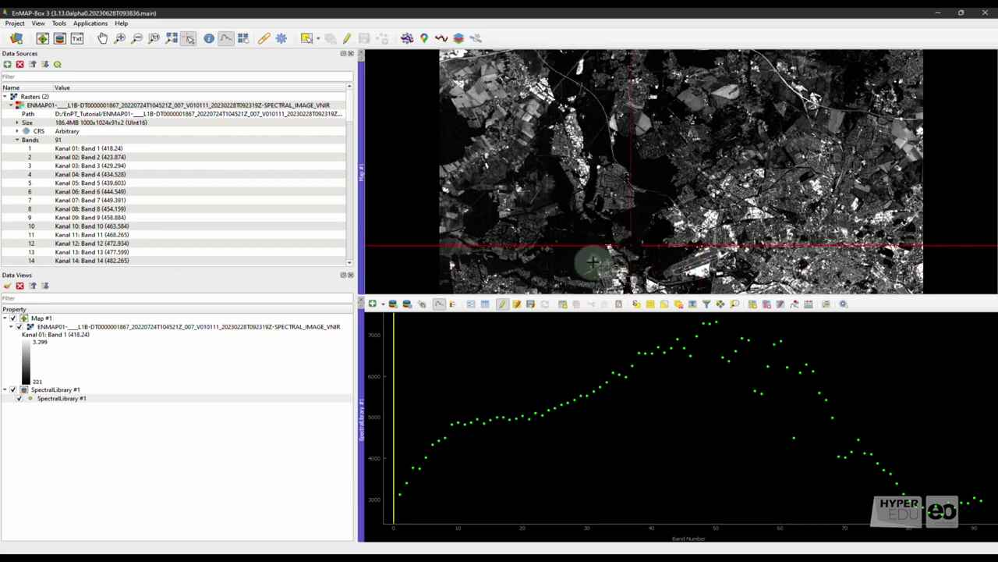
pyautogui.click(571, 251)
# Collapse the VNIR band list and expand the SWIR bands, selecting Kanal 001
pyautogui.click(16, 140)
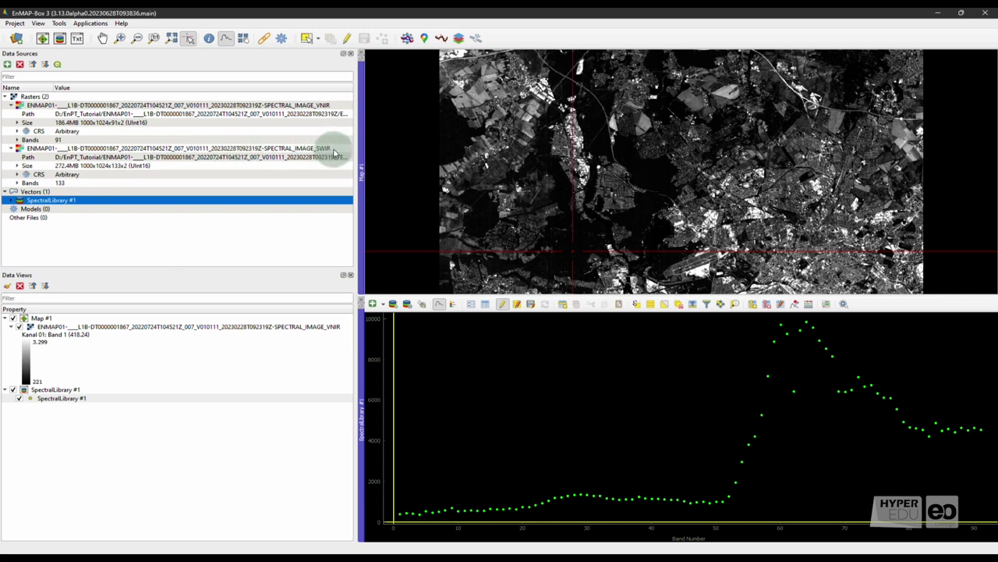
pyautogui.click(17, 183)
pyautogui.click(102, 191)
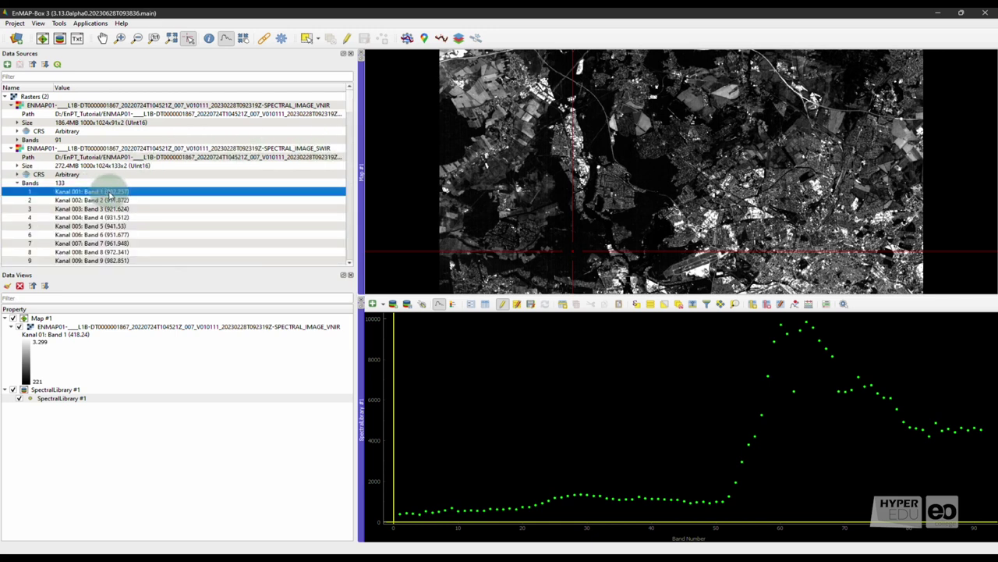
# Show SWIR band 1 in a new Map #2 placed beside Map #1 above the spectral plot
pyautogui.rightClick(153, 192)
pyautogui.click(190, 206)
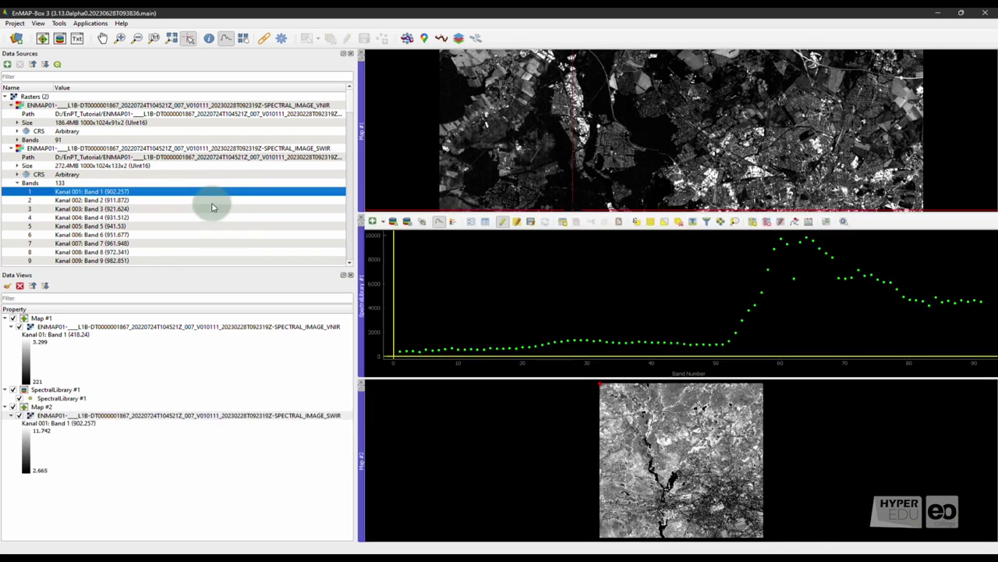
pyautogui.click(385, 412)
pyautogui.moveTo(385, 412); pyautogui.dragTo(982, 150)
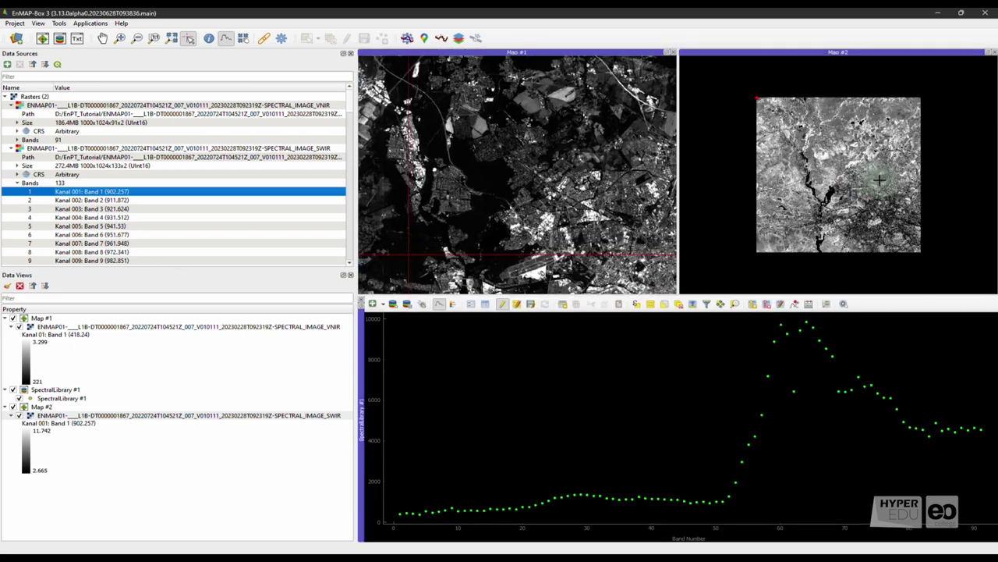
pyautogui.scroll(3, 860, 178)
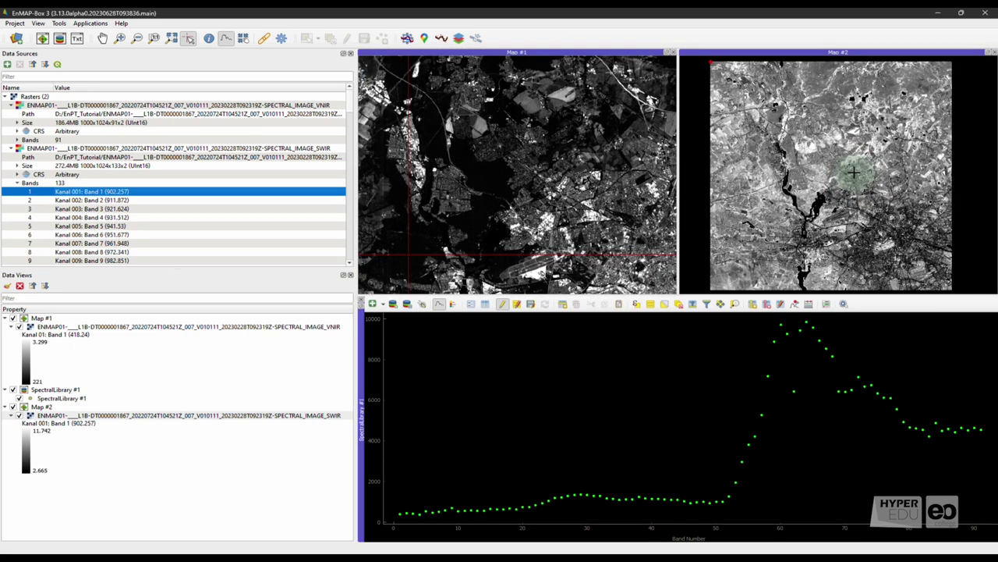
# Plot three SWIR pixel spectra and compare them with the band metadata XML in Notepad++
pyautogui.click(808, 193)
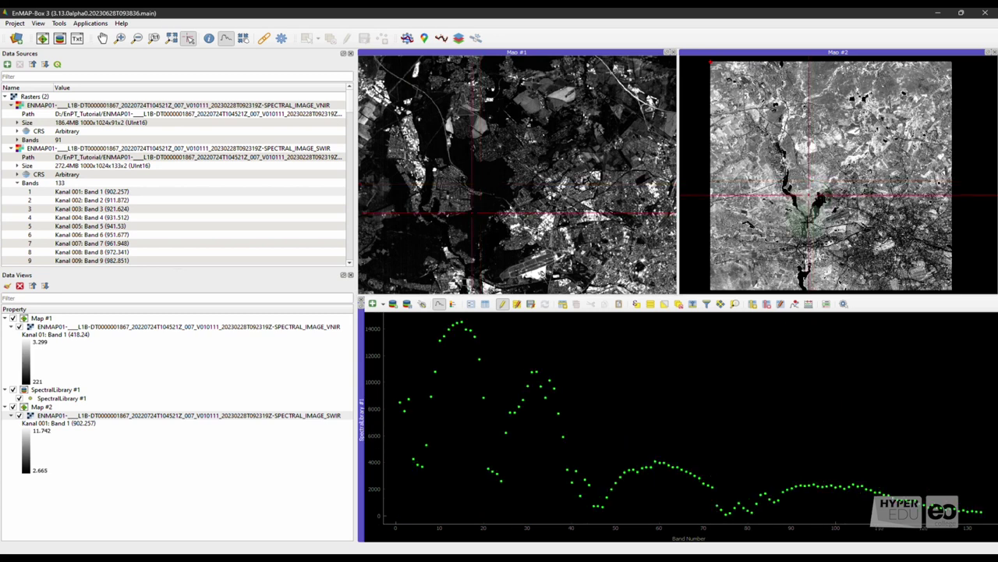
pyautogui.click(786, 226)
pyautogui.click(777, 206)
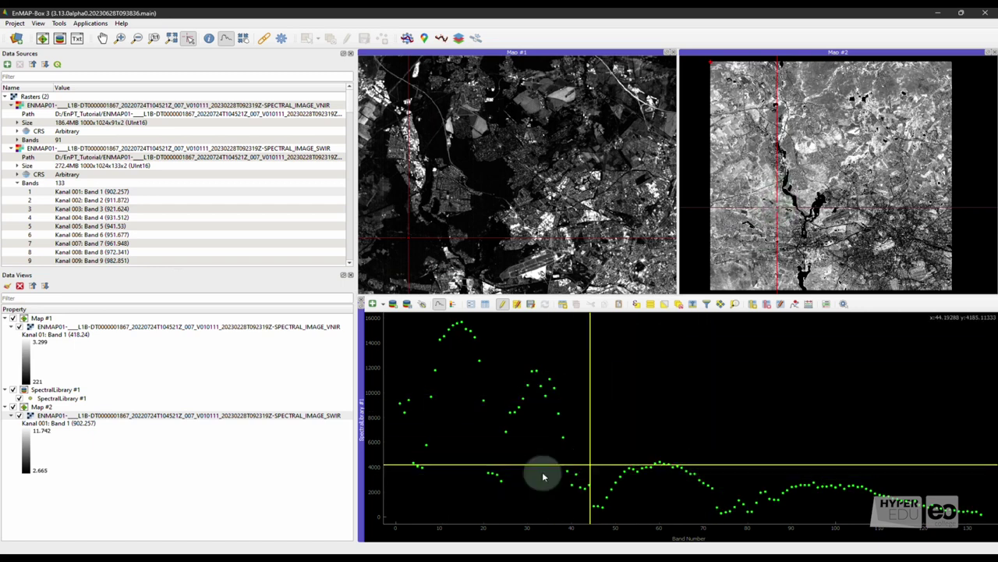
pyautogui.hotkey('alt', 'Tab')
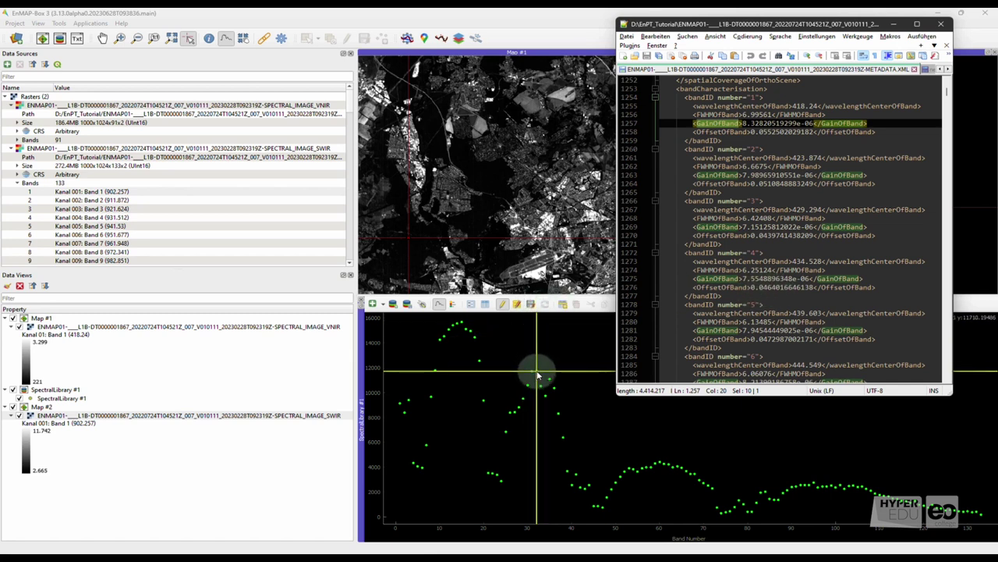
pyautogui.click(605, 390)
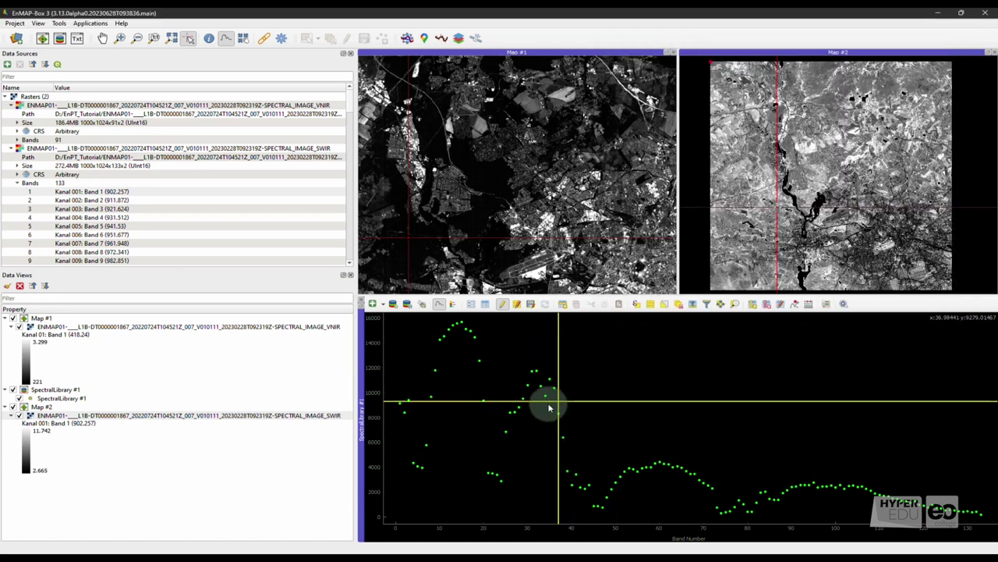
pyautogui.moveTo(490, 419)
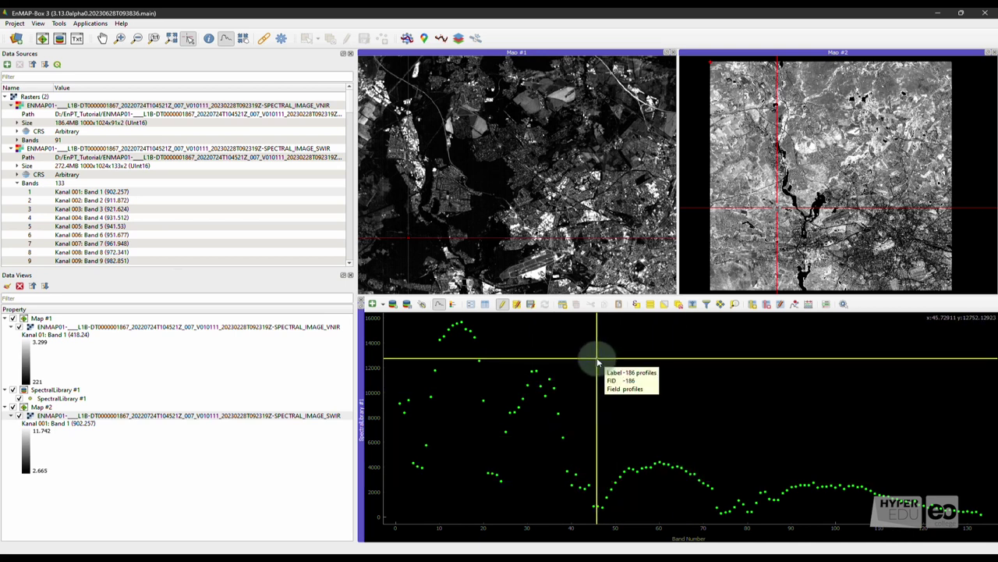
# Link Map #1 with the other map by scale and centre, then zoom to check both follow
pyautogui.rightClick(546, 163)
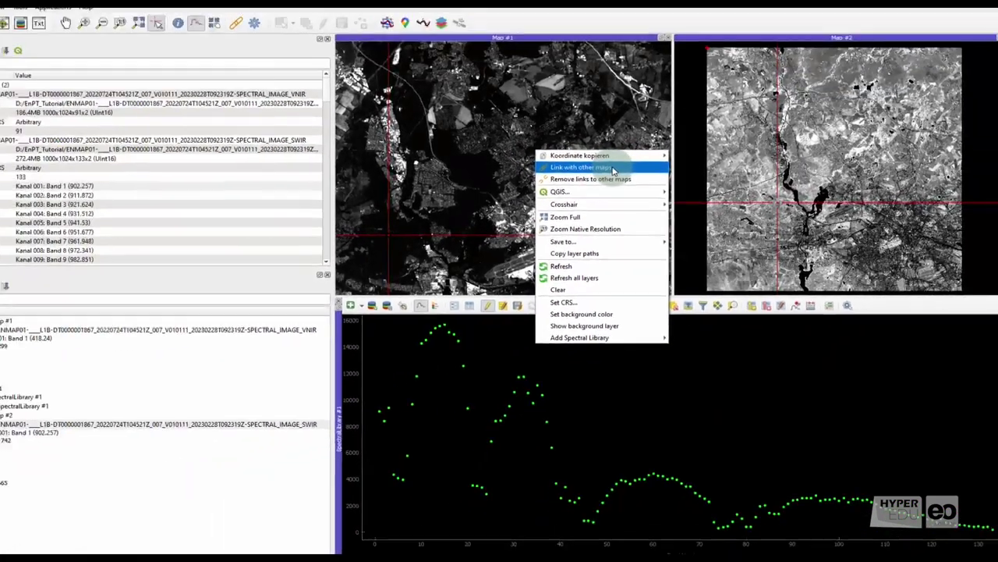
pyautogui.click(614, 171)
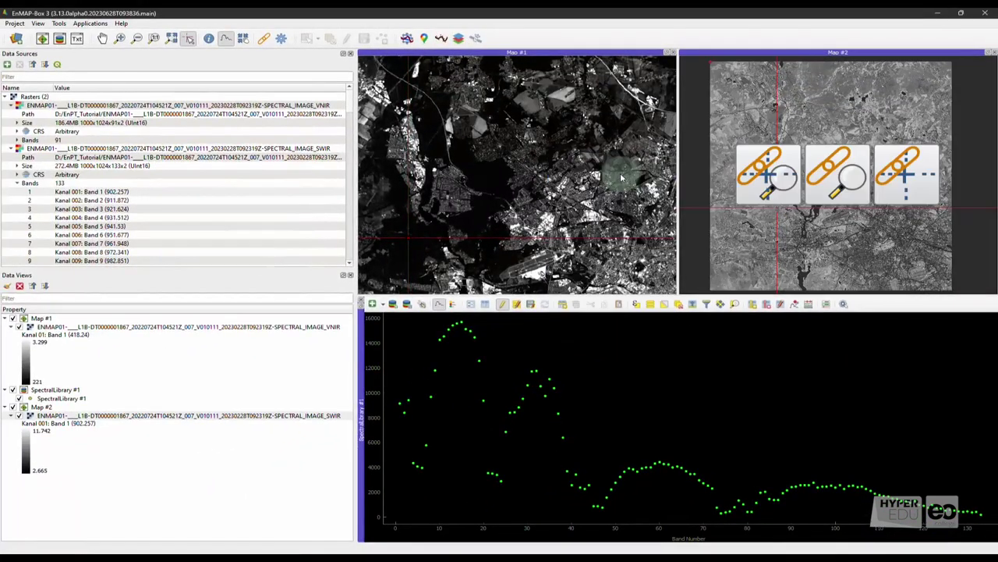
pyautogui.click(788, 176)
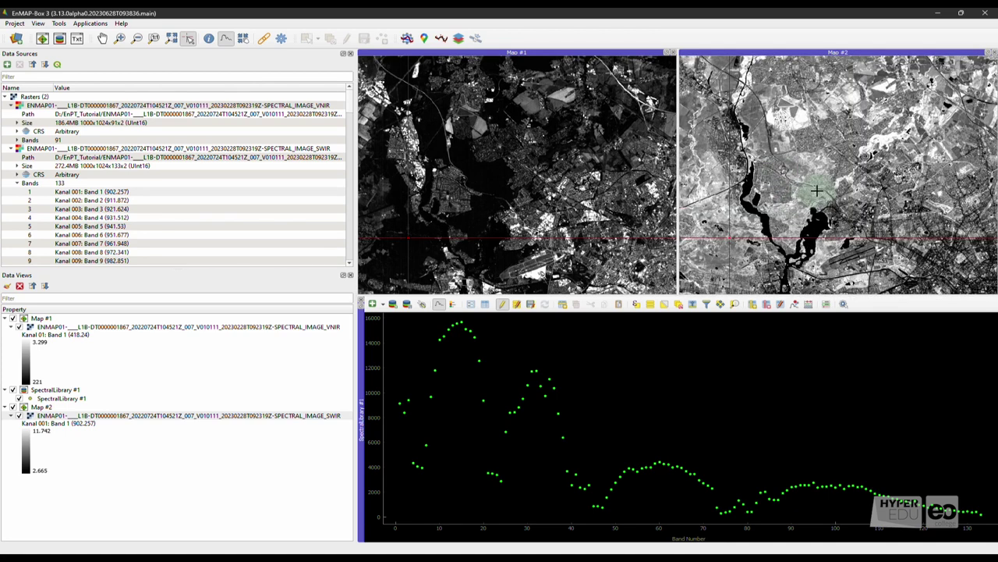
pyautogui.scroll(3, 817, 188)
pyautogui.scroll(2, 817, 189)
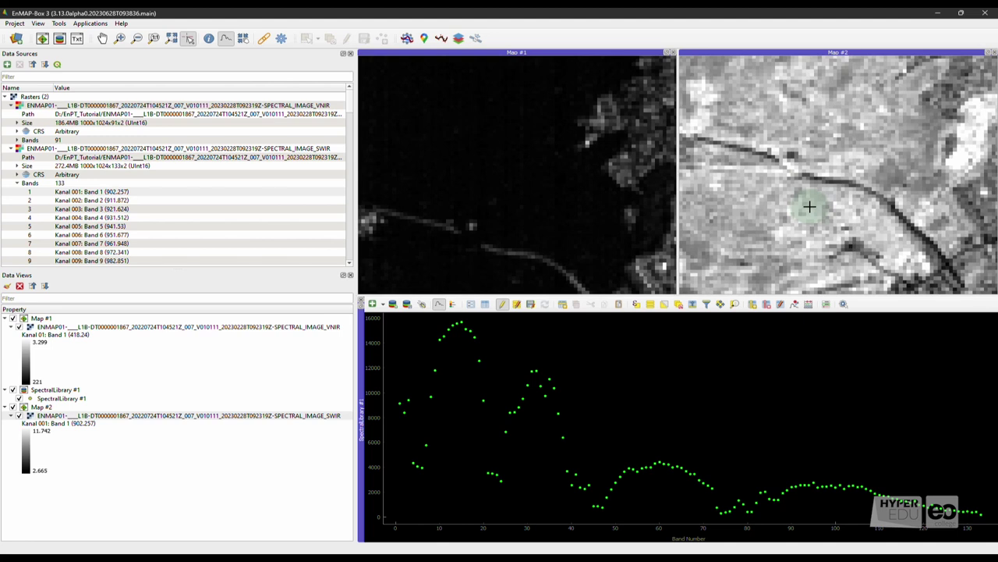
pyautogui.scroll(2, 809, 211)
pyautogui.scroll(-3, 809, 212)
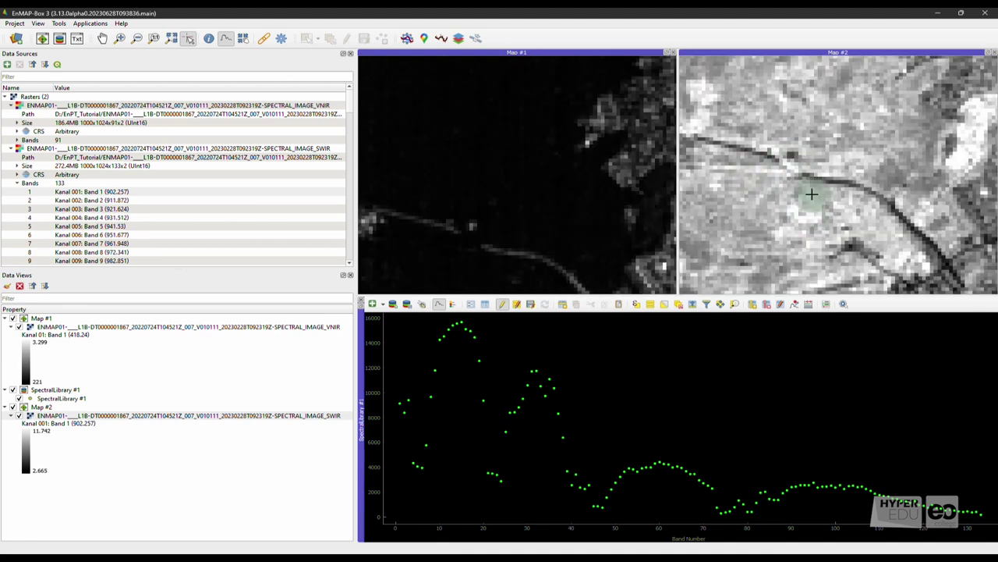
pyautogui.scroll(-4, 822, 205)
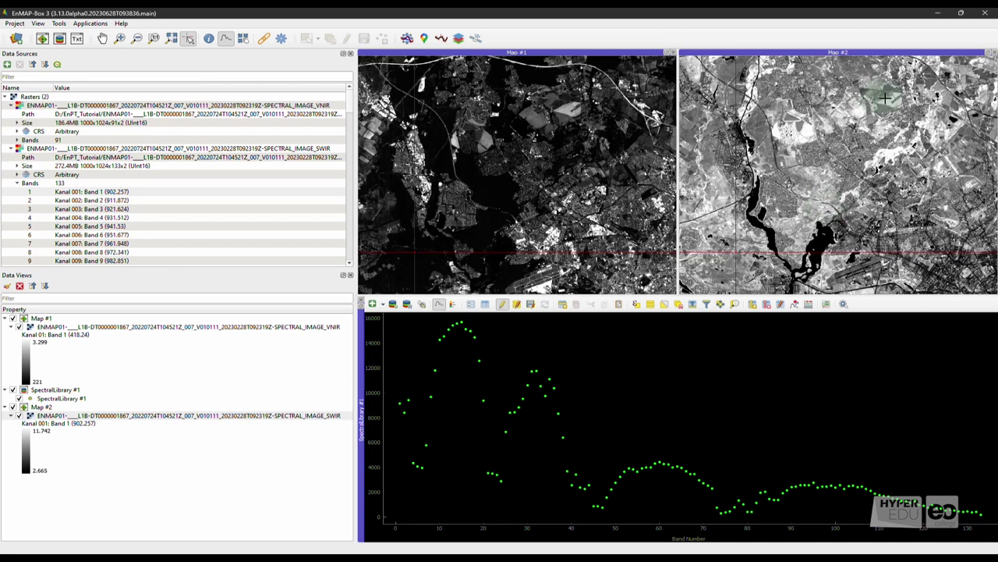
pyautogui.scroll(5, 866, 95)
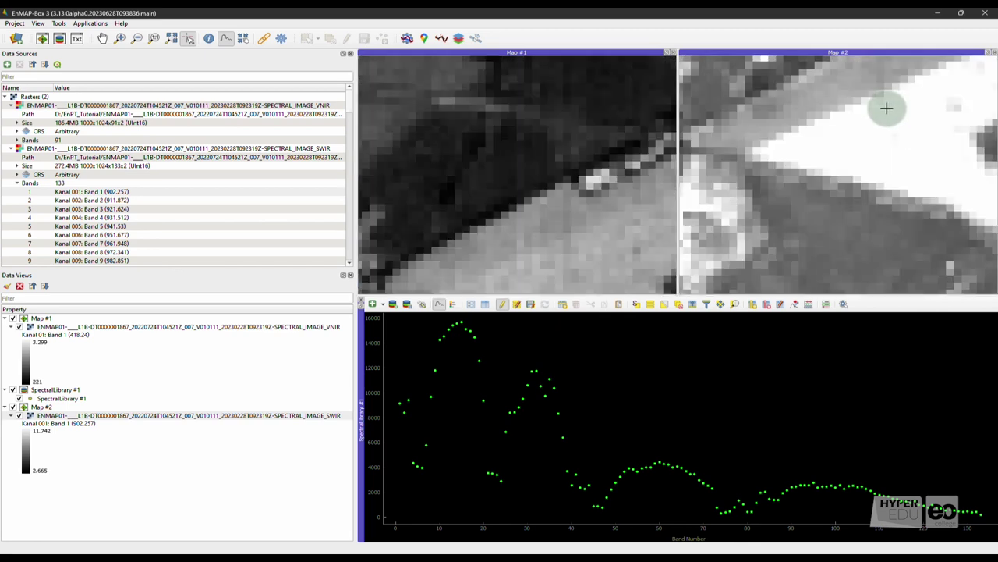
pyautogui.scroll(-2, 888, 105)
pyautogui.scroll(2, 882, 118)
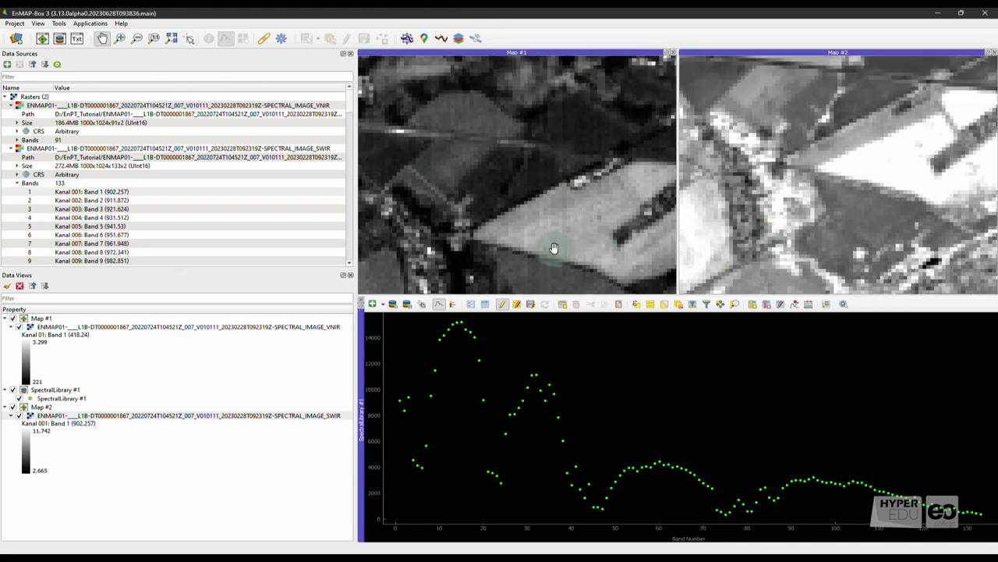
# Zoom the linked maps out to the full scene, then in on the city's river area
pyautogui.scroll(-8, 851, 214)
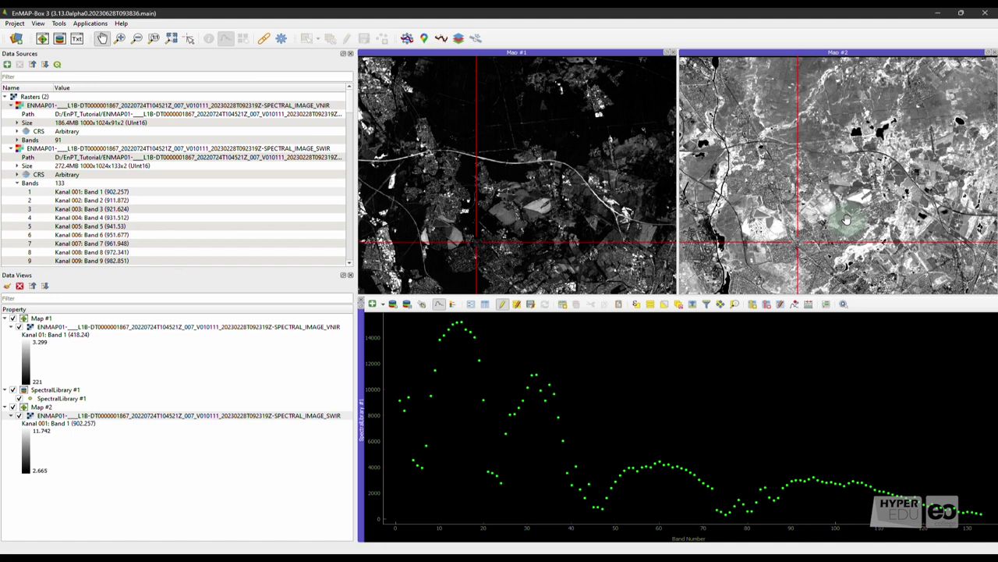
pyautogui.click(847, 220)
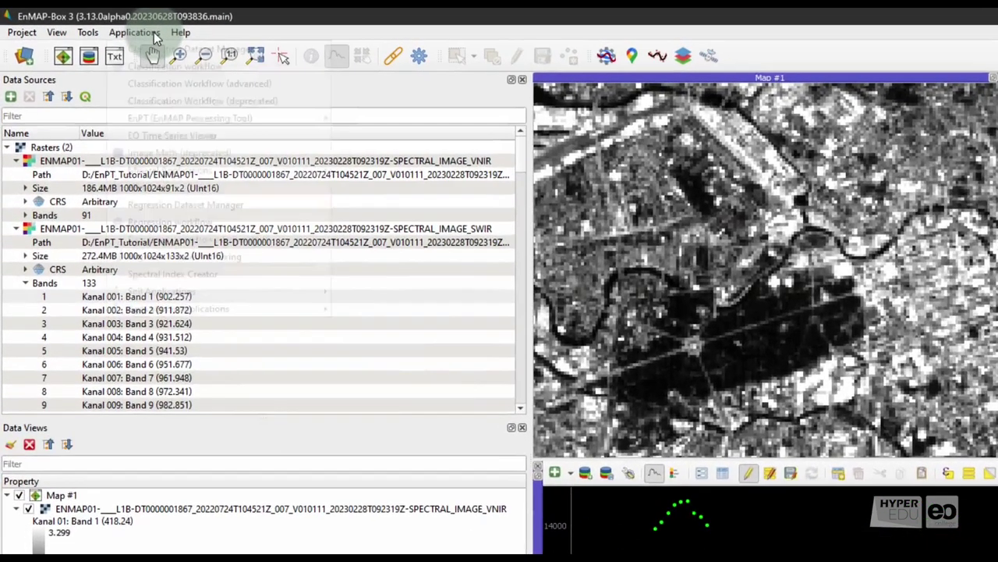
# Launch the EnPT GUI from Applications and set the Level-1B ZIP archive as input
pyautogui.click(90, 24)
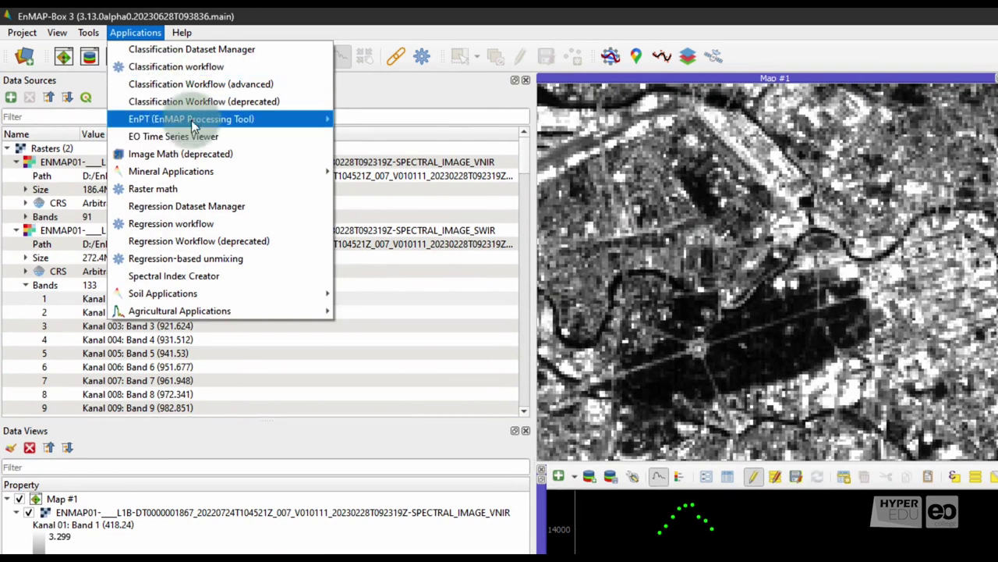
pyautogui.moveTo(295, 118)
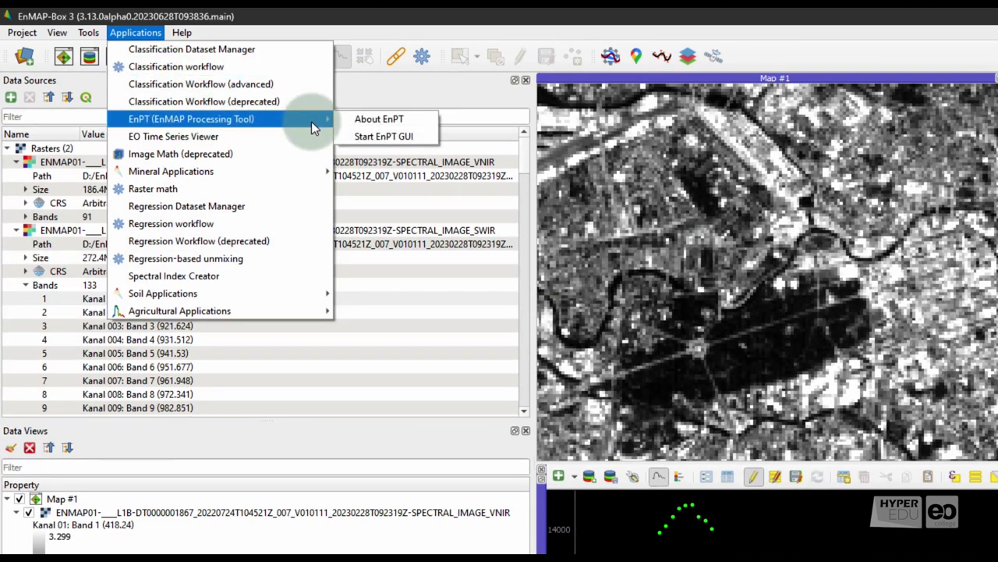
pyautogui.click(422, 144)
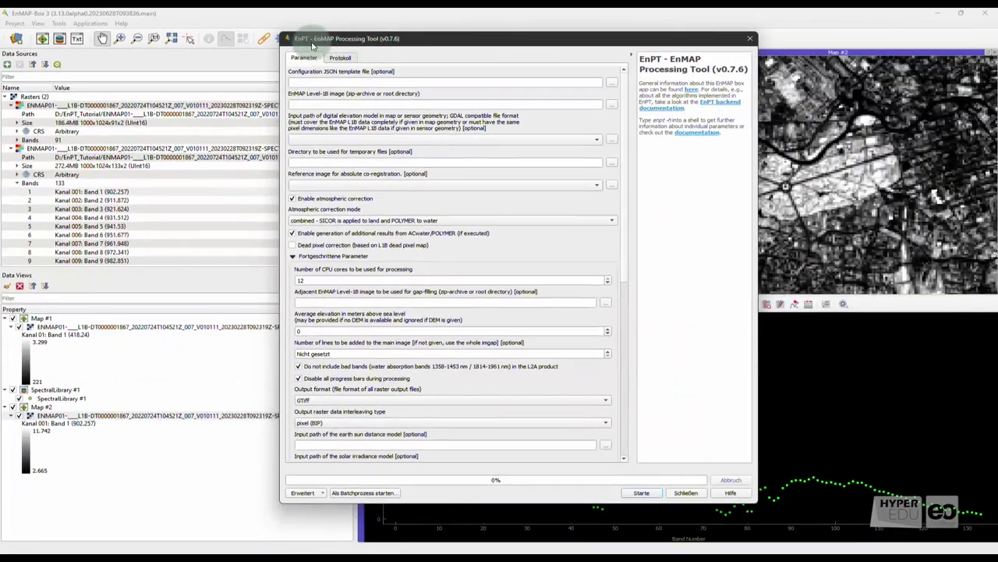
pyautogui.click(613, 106)
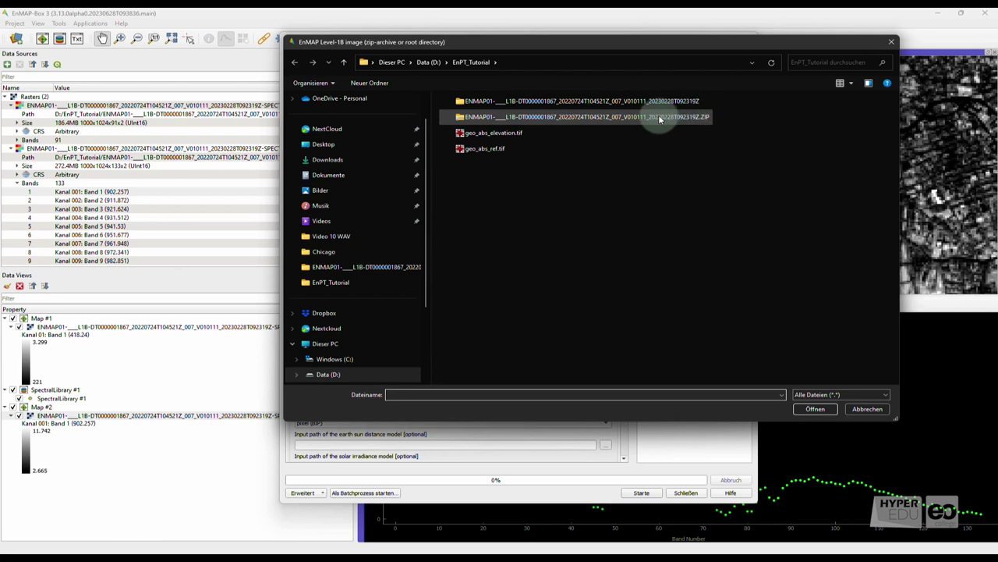
pyautogui.click(707, 119)
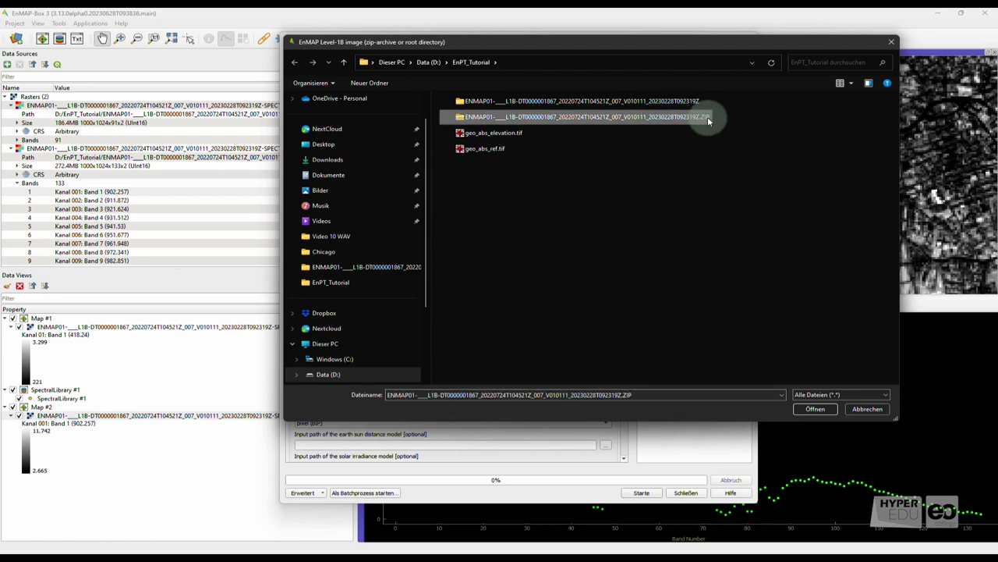
pyautogui.click(815, 408)
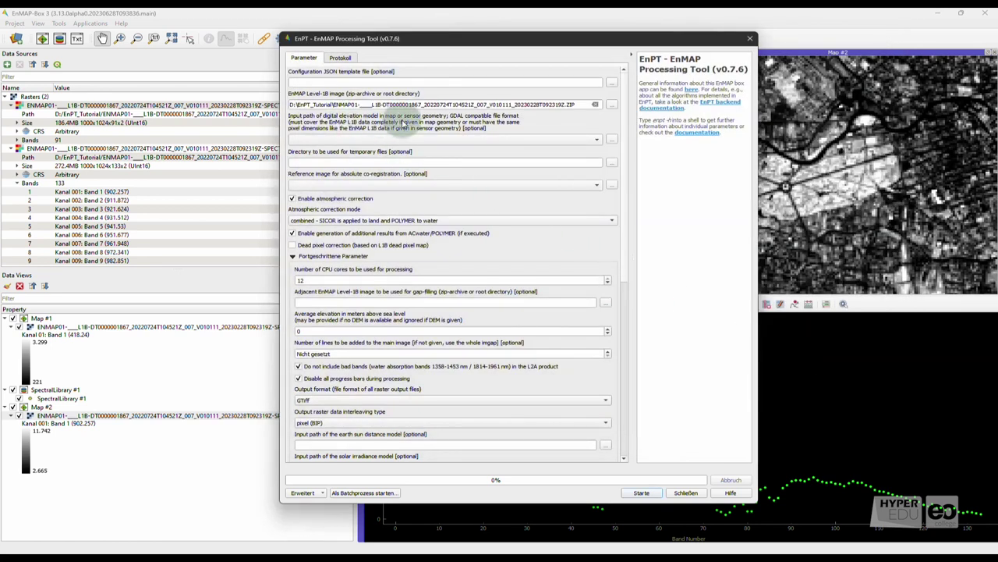
# Set geo_abs_elevation.tif as the elevation model and geo_abs_ref.tif as the reference image
pyautogui.click(612, 143)
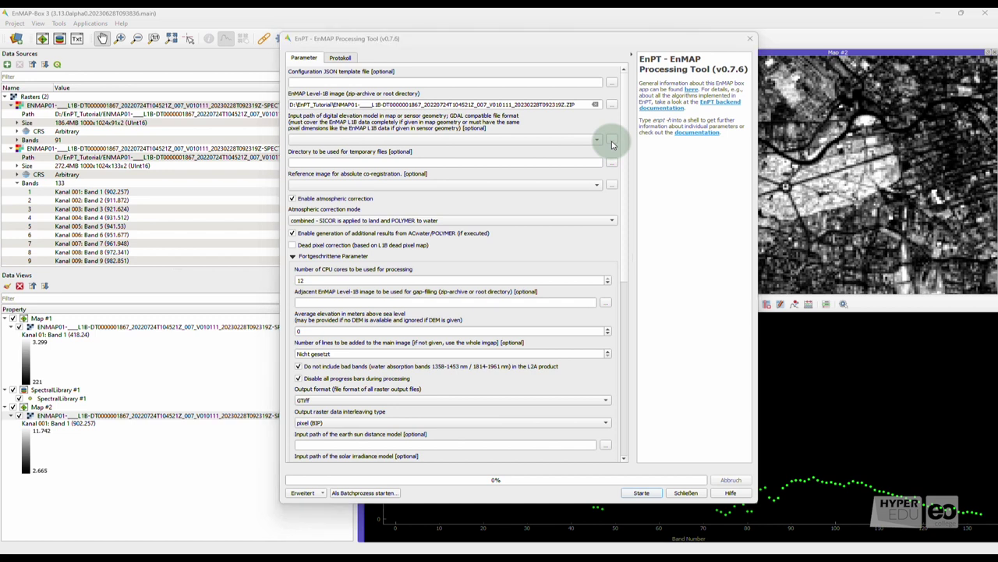
pyautogui.click(535, 132)
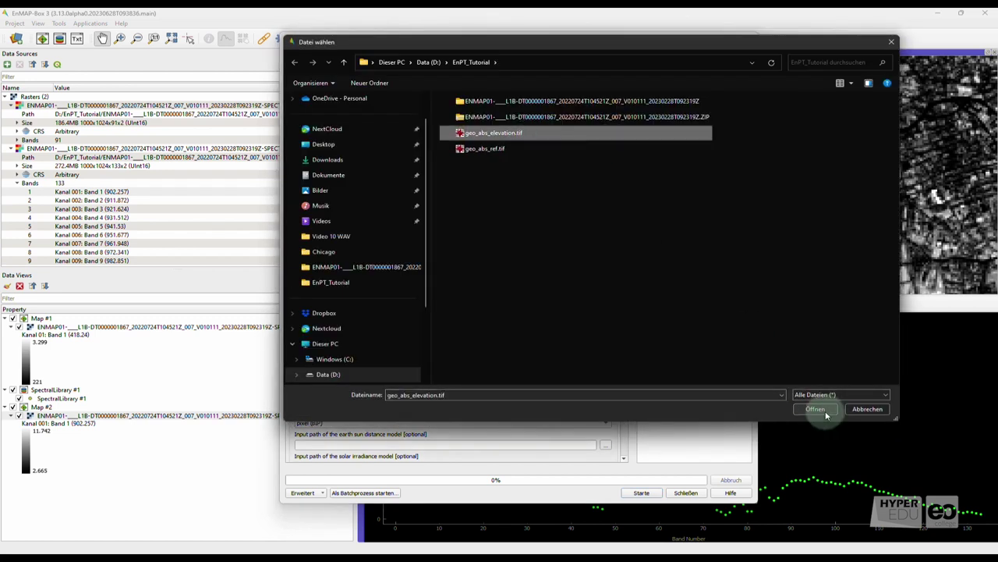
pyautogui.click(825, 413)
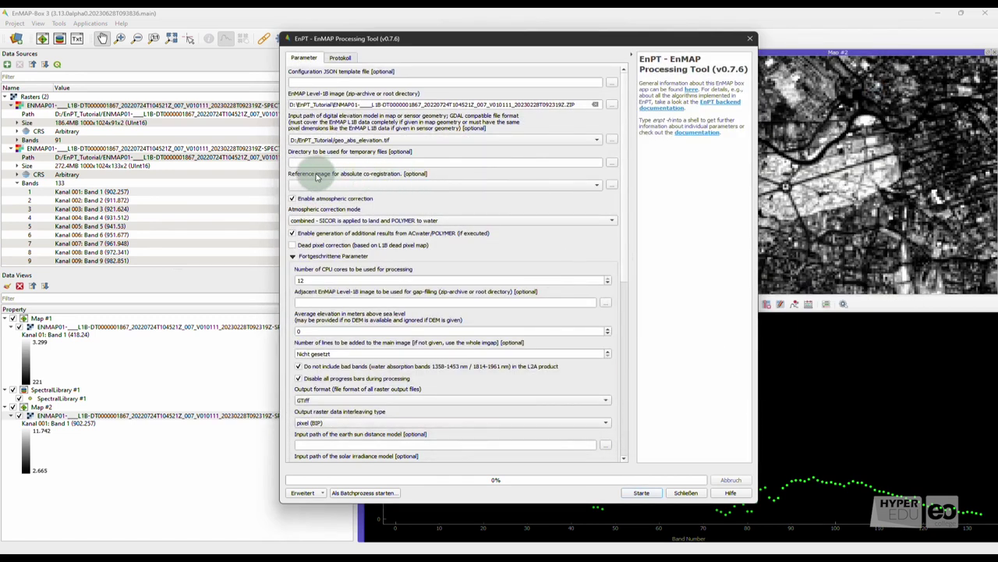
pyautogui.click(613, 187)
pyautogui.click(530, 149)
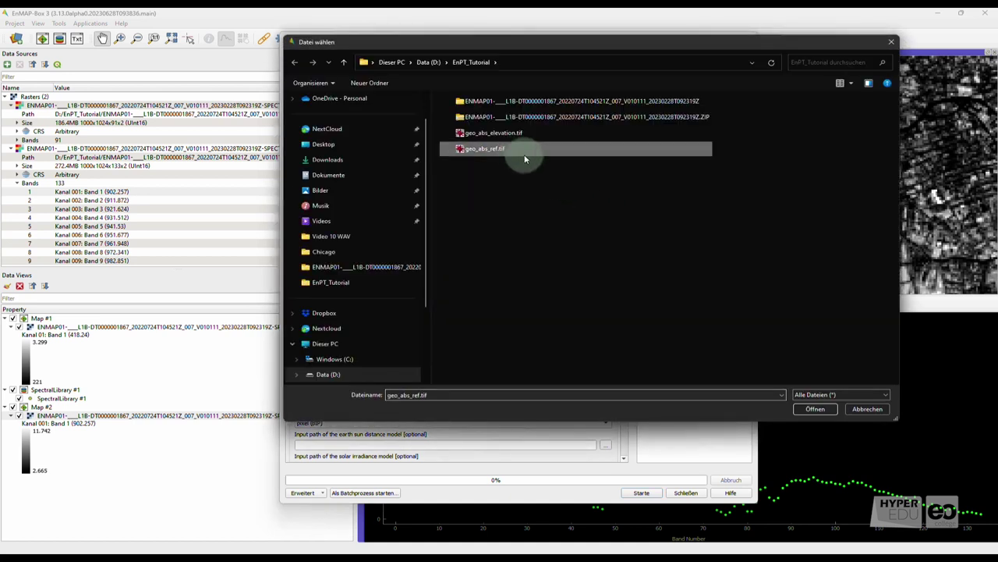
pyautogui.click(816, 409)
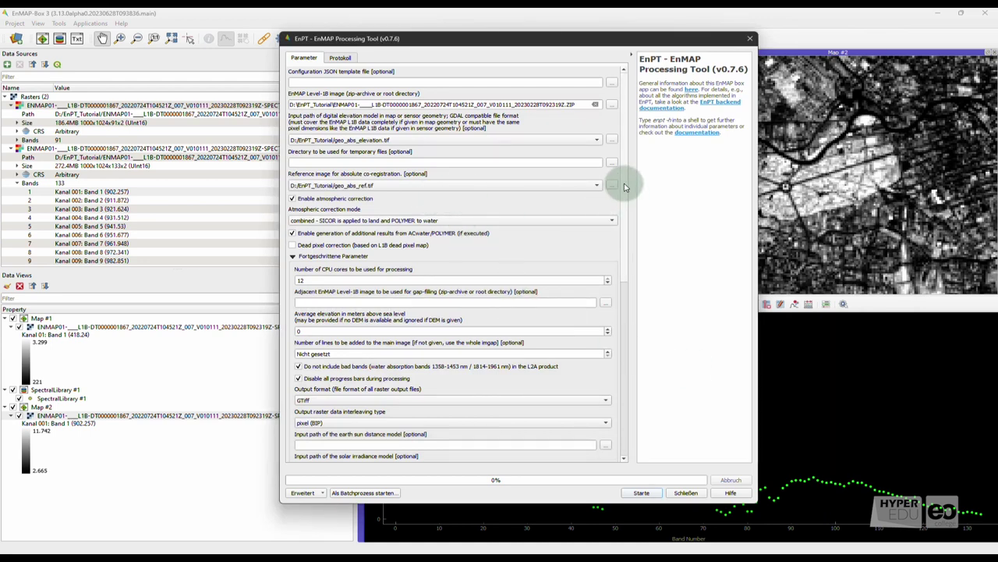
# Change EnPT's output format from GTiff to ENVI, leaving the other parameters at their defaults
pyautogui.scroll(-5, 624, 187)
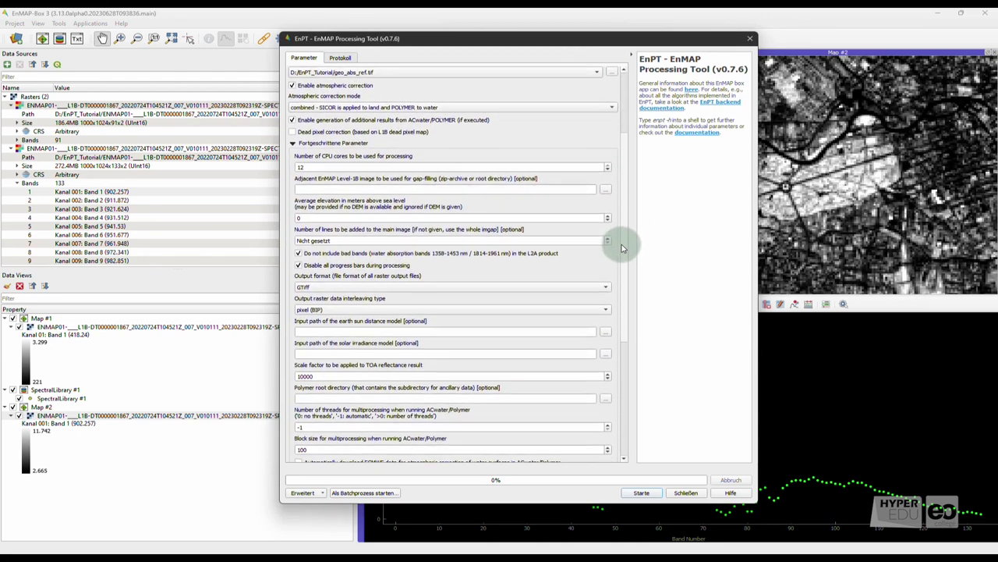
pyautogui.scroll(-3, 622, 248)
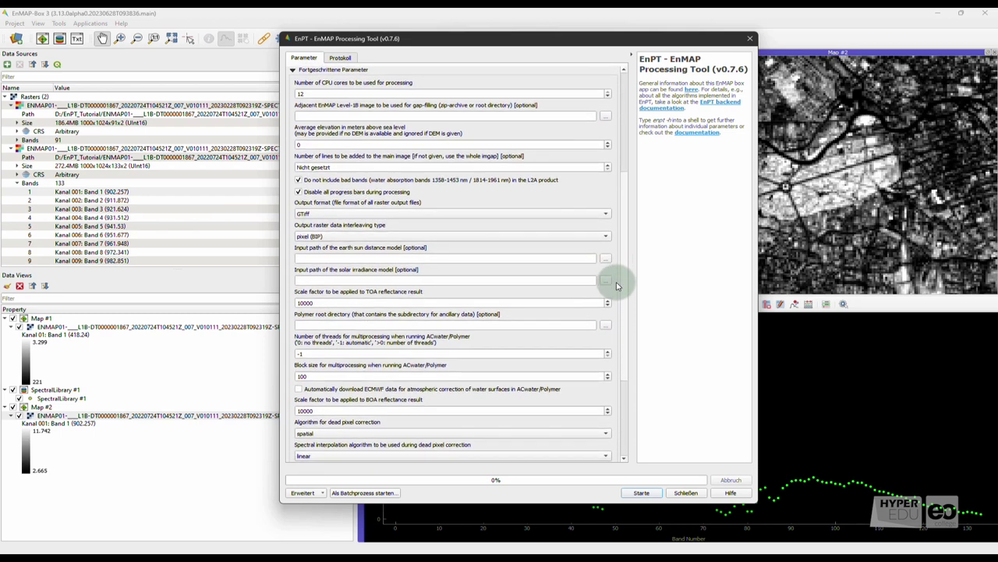
pyautogui.scroll(-2, 616, 288)
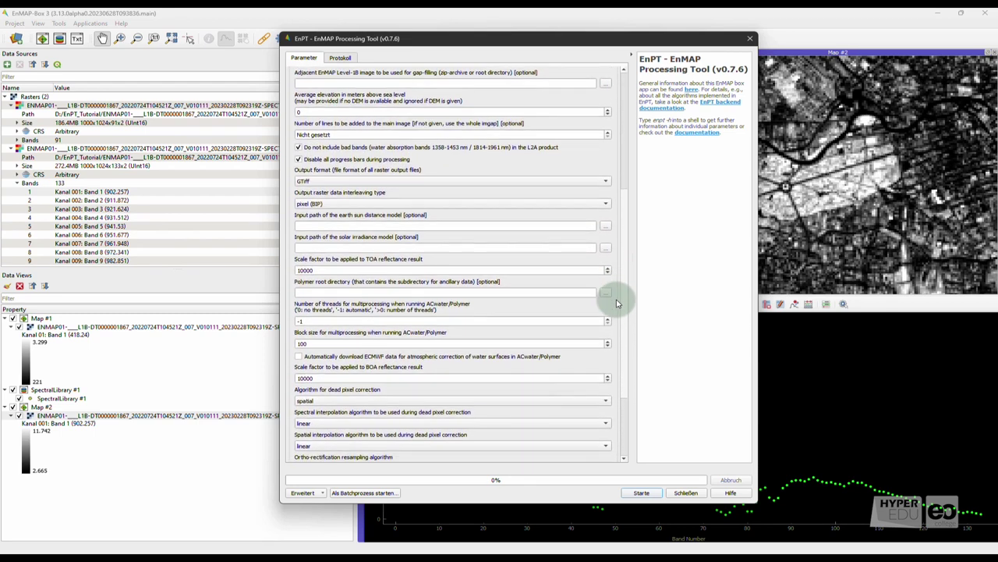
pyautogui.scroll(2, 623, 293)
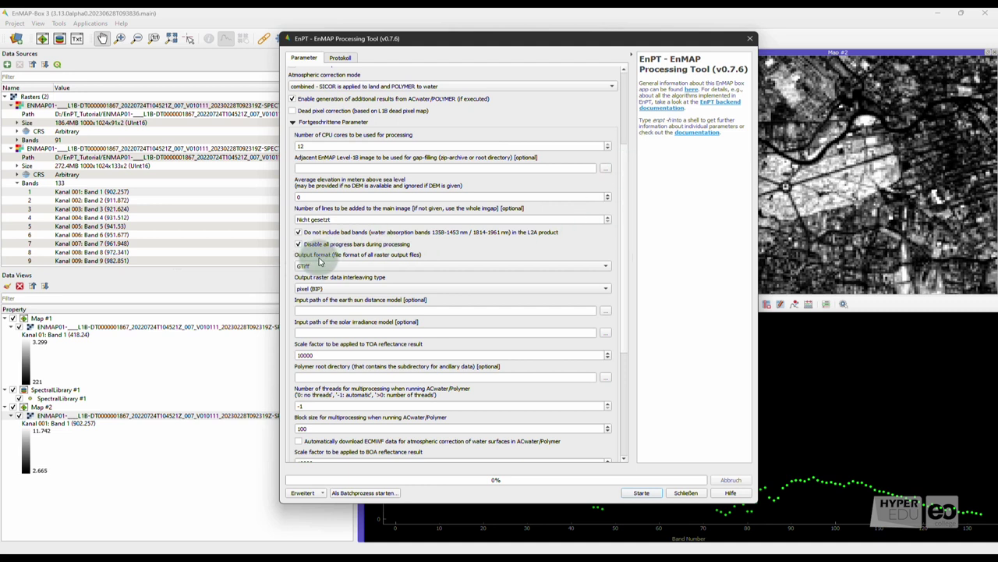
pyautogui.click(355, 266)
pyautogui.click(359, 278)
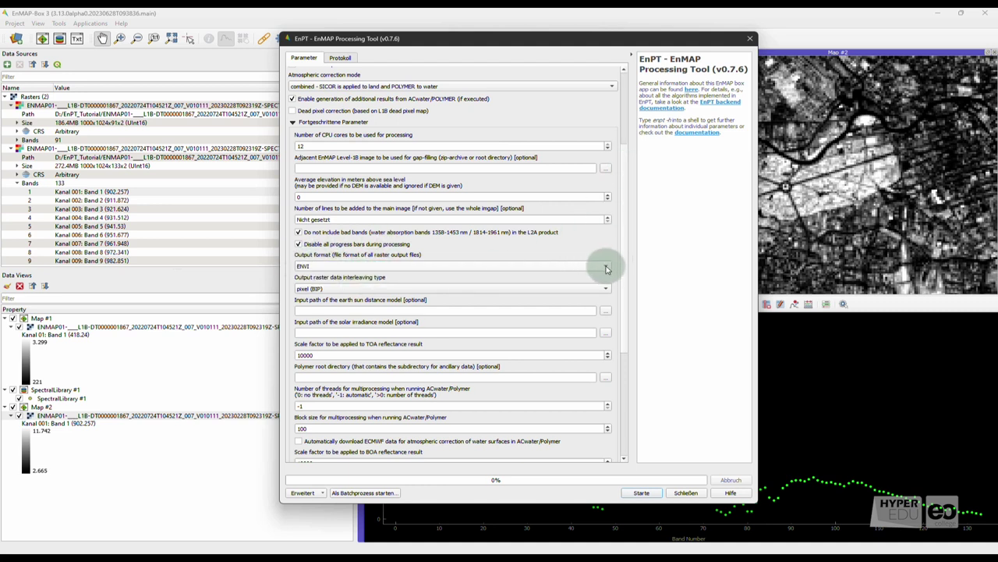
pyautogui.scroll(-2, 625, 268)
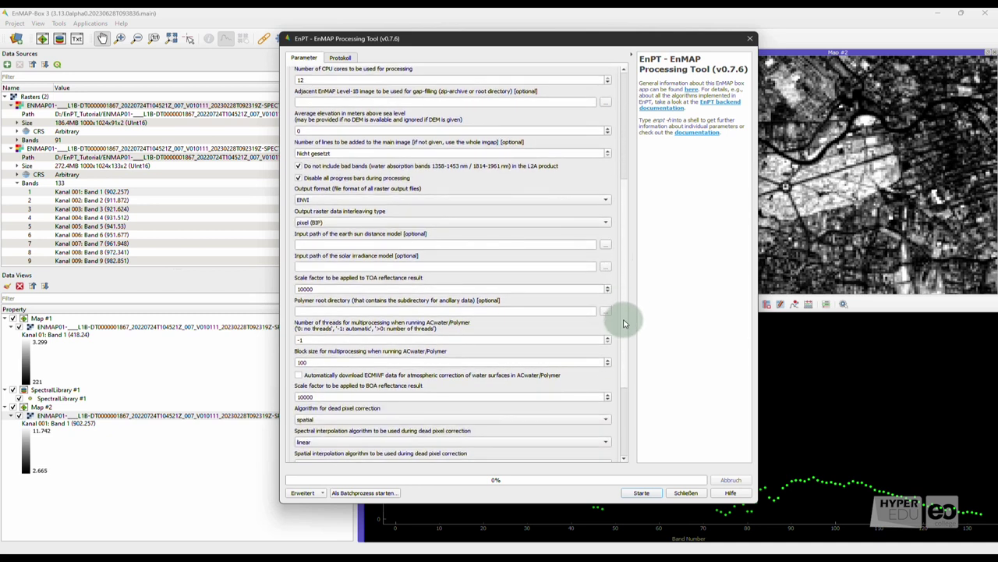
pyautogui.scroll(-4, 626, 381)
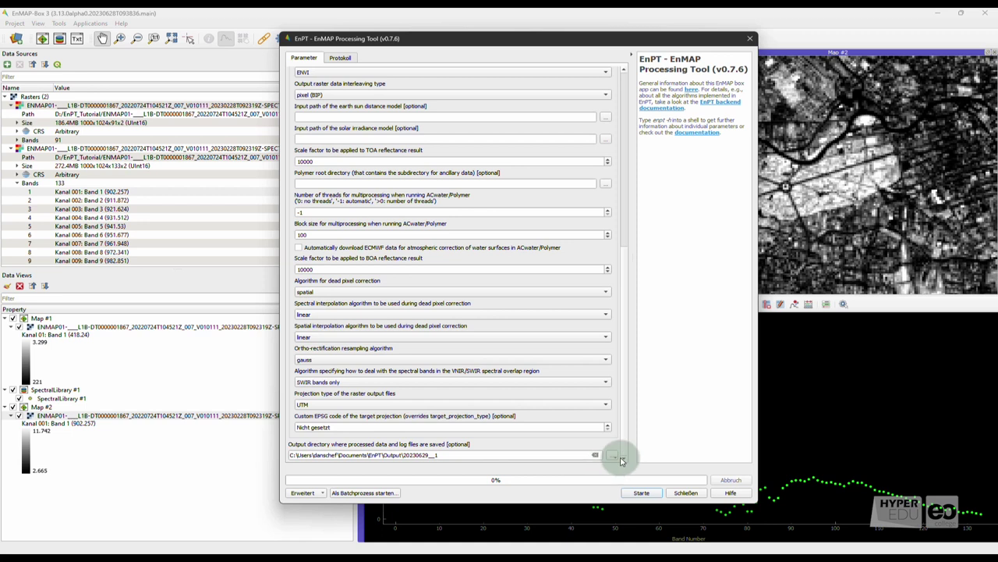
# Run EnPT, then open its Level-2A output folder of 20 files in File Explorer
pyautogui.click(642, 493)
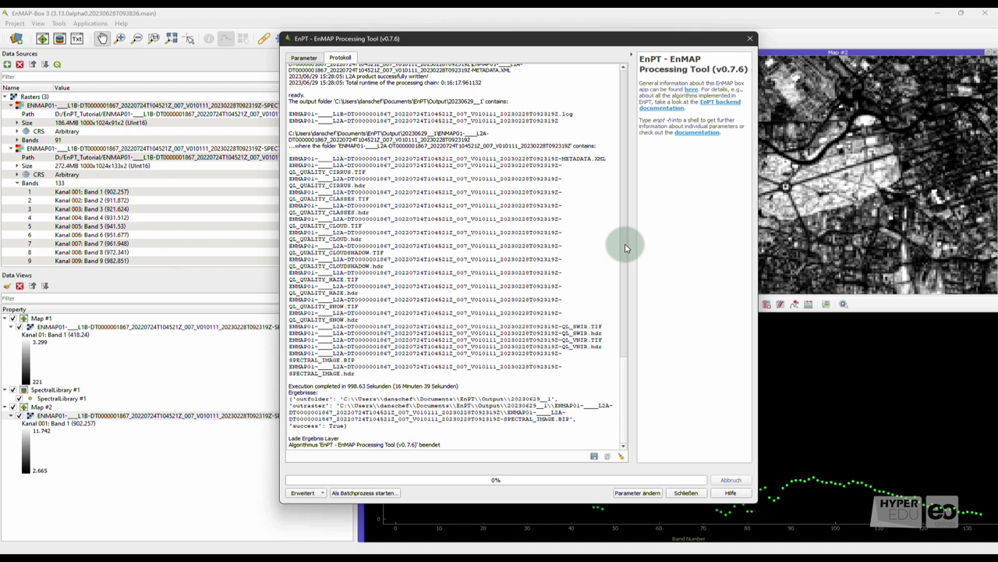
pyautogui.click(588, 546)
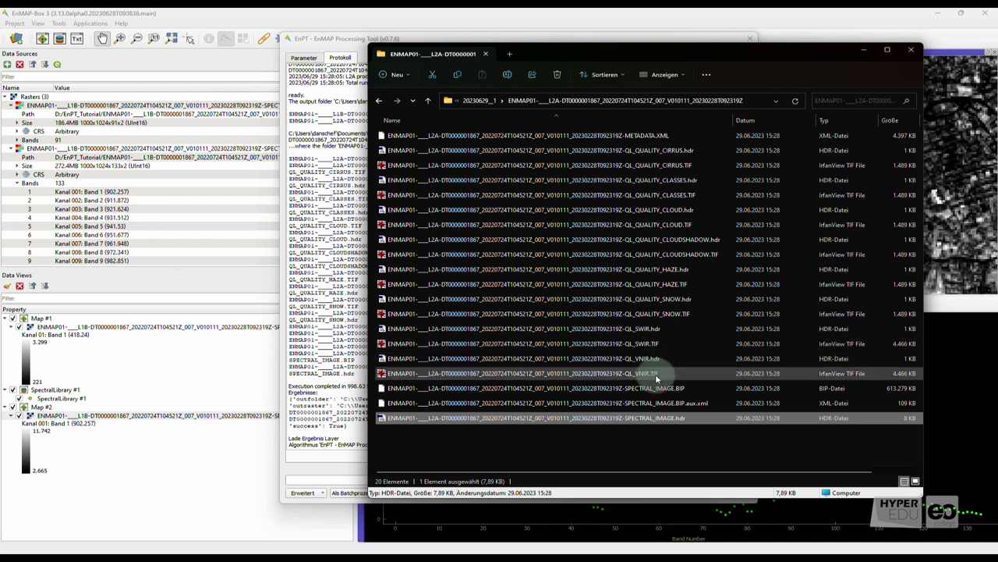
# Add the L2A SPECTRAL_IMAGE.BIP file from Explorer to EnMAP-Box's Data Sources
pyautogui.click(733, 440)
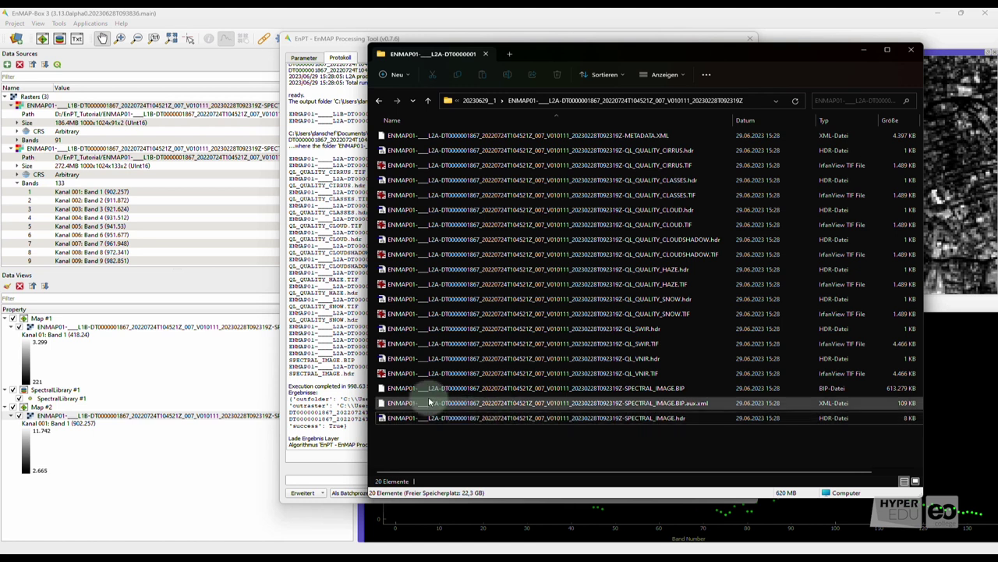
pyautogui.click(616, 387)
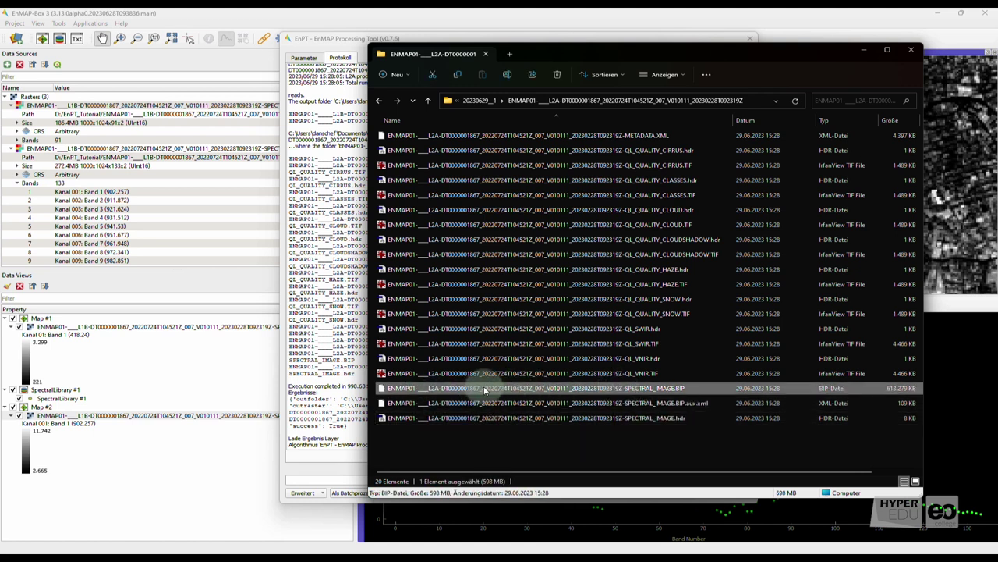
pyautogui.moveTo(484, 388); pyautogui.dragTo(145, 192)
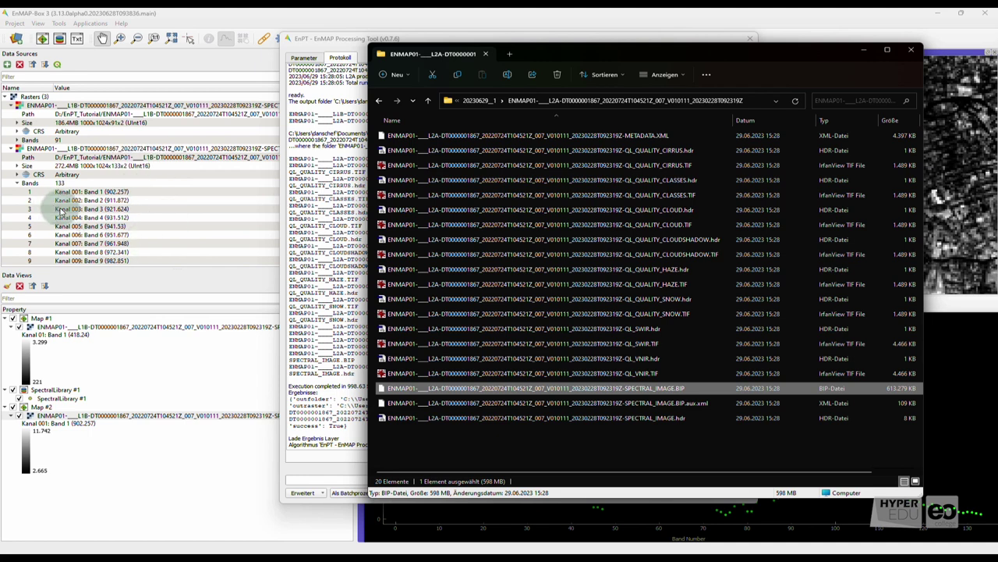
# Bring EnMAP-Box back to the front and move the EnPT dialog off the maps
pyautogui.click(117, 257)
pyautogui.click(17, 188)
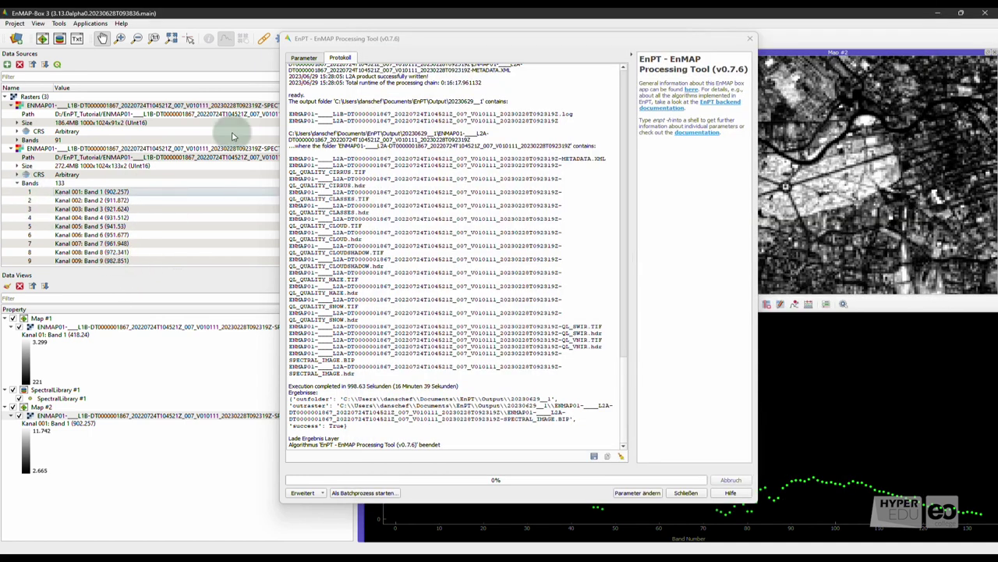
pyautogui.moveTo(694, 41); pyautogui.dragTo(838, 40)
# Collapse the SWIR band list and inspect the L2A image: 1266x1204x206, 206 bands, WGS 84 / UTM zone 33N
pyautogui.click(312, 156)
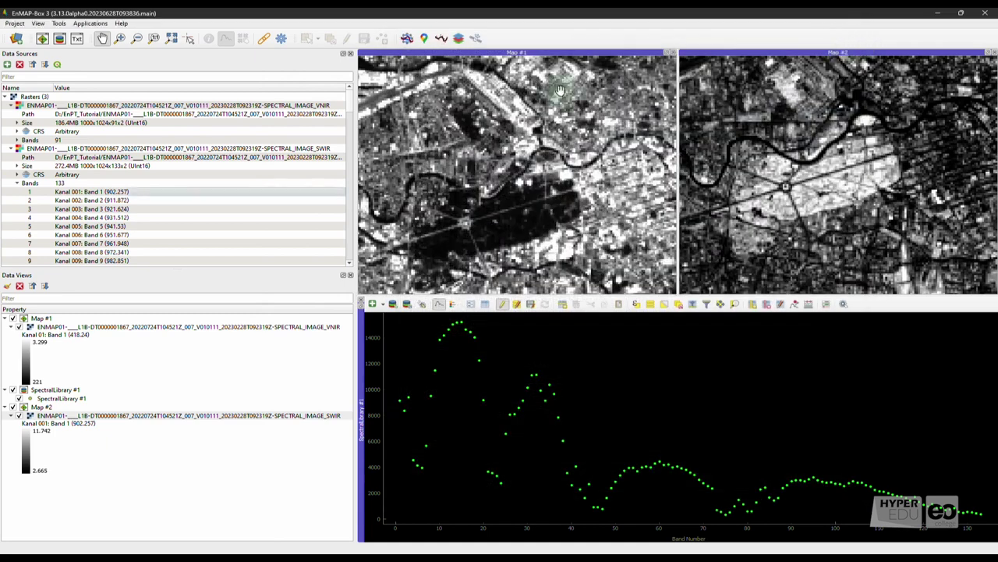
pyautogui.click(17, 182)
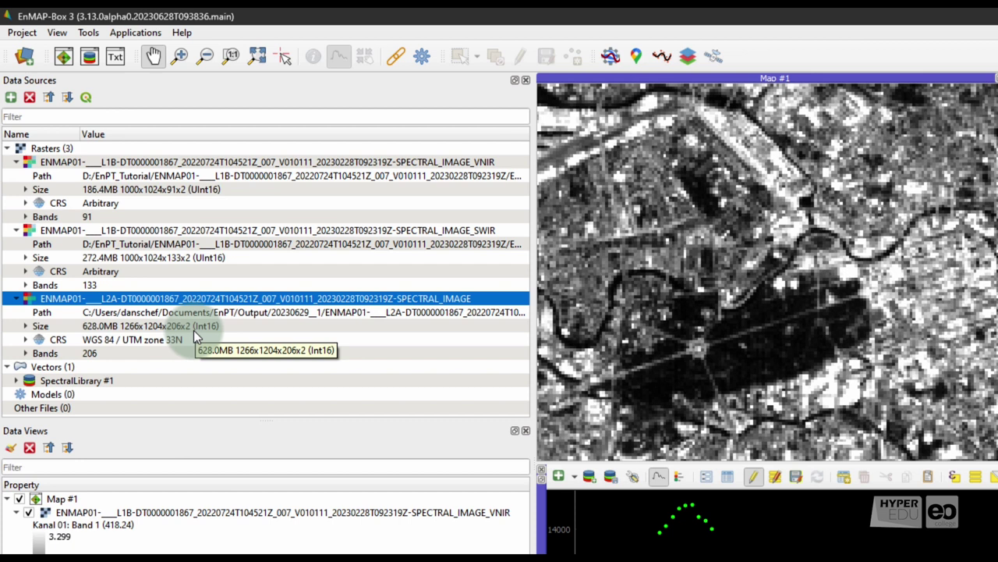
pyautogui.click(25, 340)
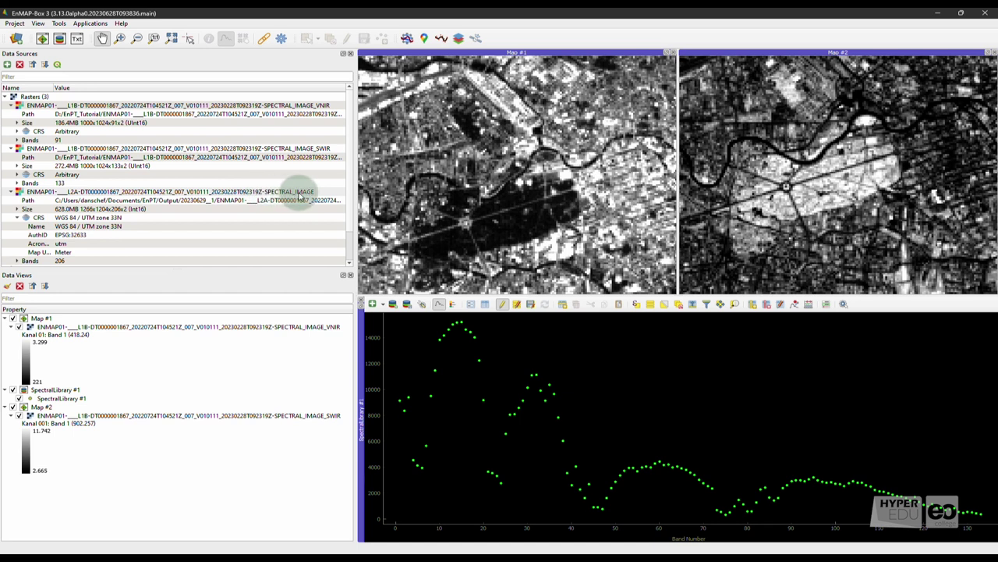
pyautogui.click(309, 194)
# Open the L2A SPECTRAL_IMAGE in a new Map #3 as true colour (bands 47, 32, 14)
pyautogui.rightClick(323, 195)
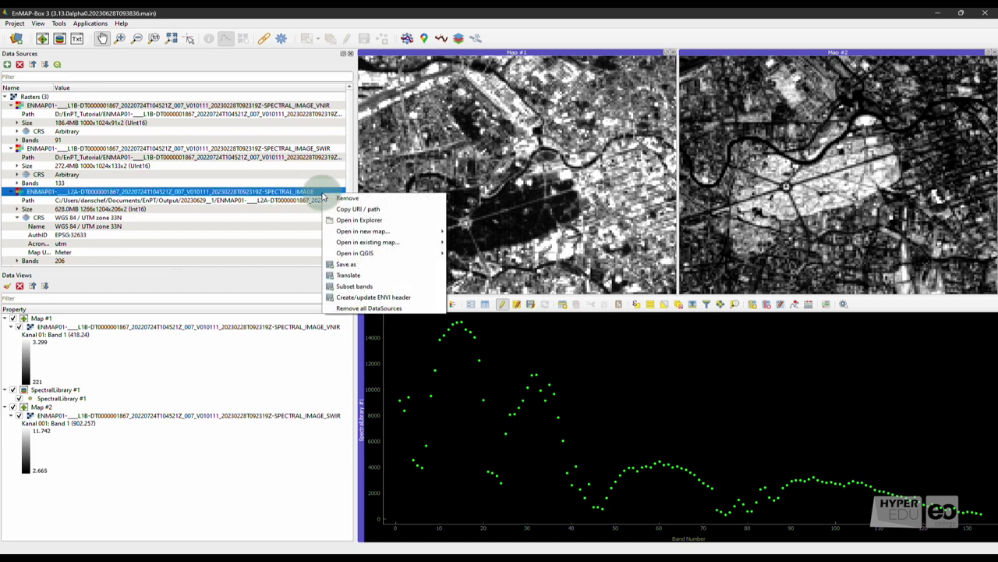
pyautogui.moveTo(390, 230)
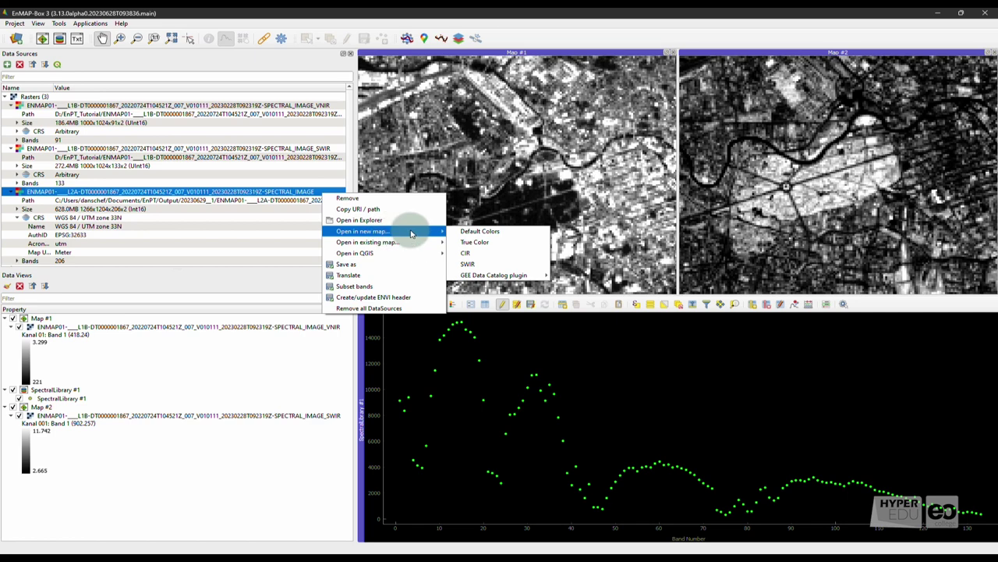
pyautogui.click(514, 248)
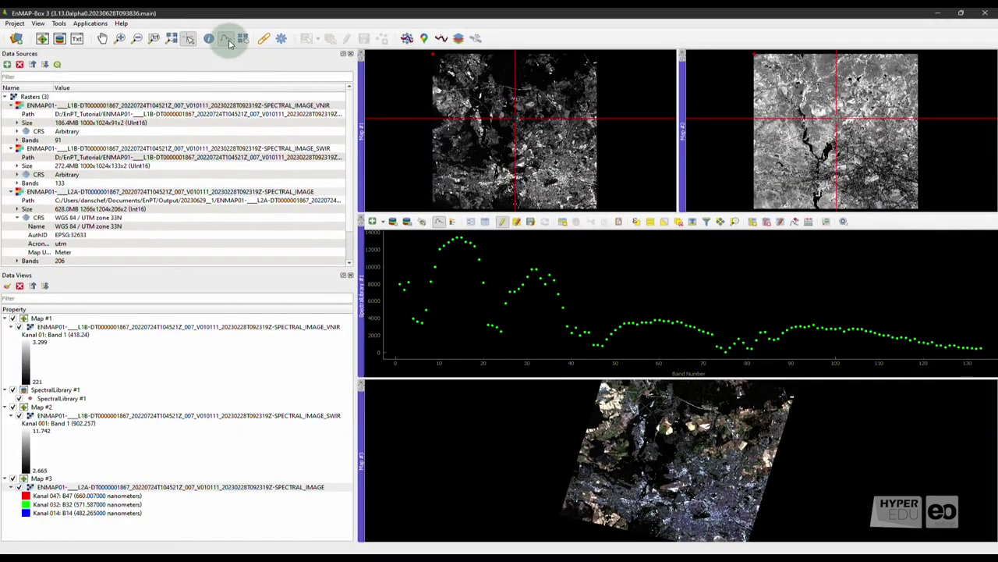
# Plot spectra for two Map #3 pixels and shift the intensity range to fit the curve
pyautogui.click(679, 470)
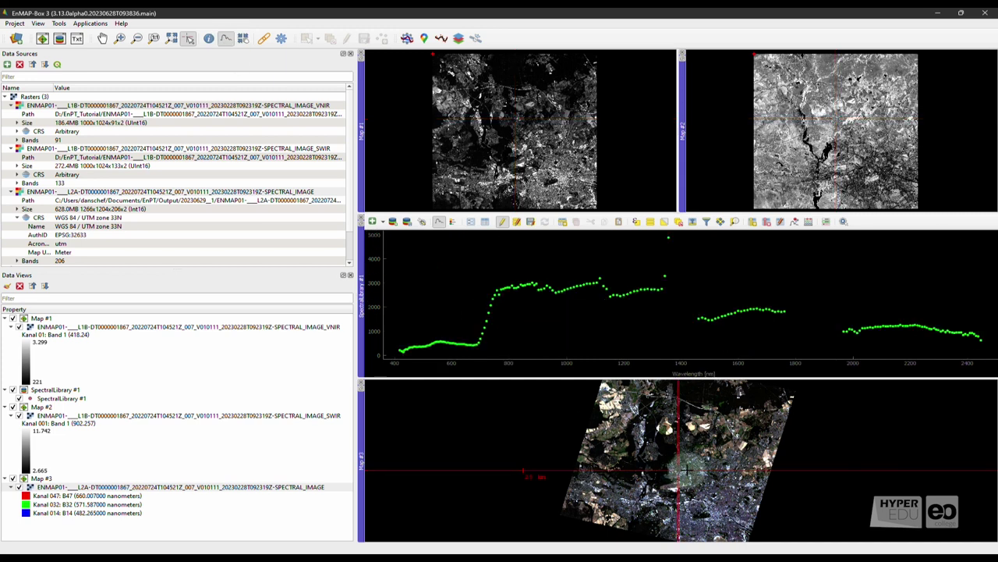
pyautogui.click(697, 460)
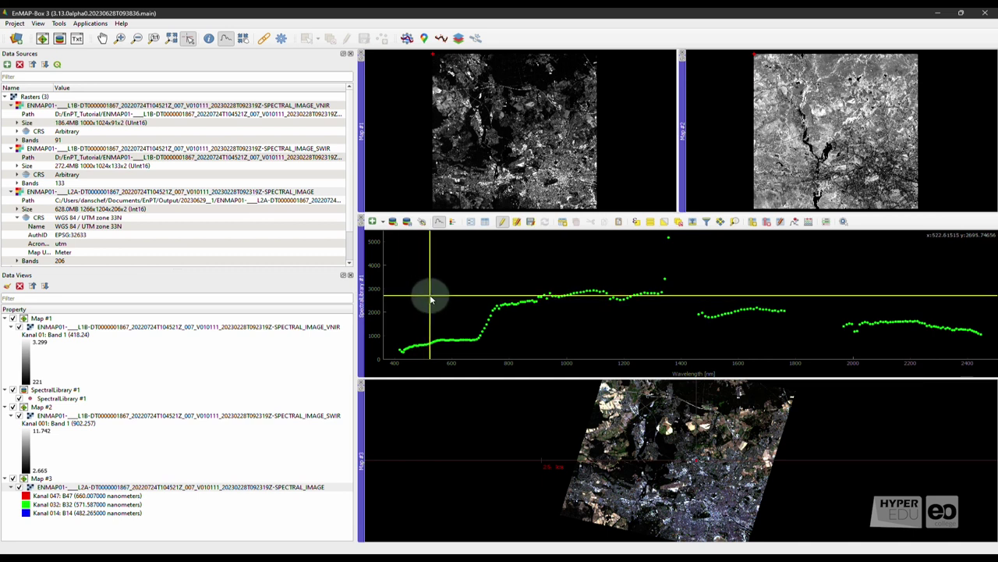
pyautogui.scroll(2, 433, 298)
pyautogui.scroll(-3, 435, 296)
pyautogui.scroll(3, 376, 311)
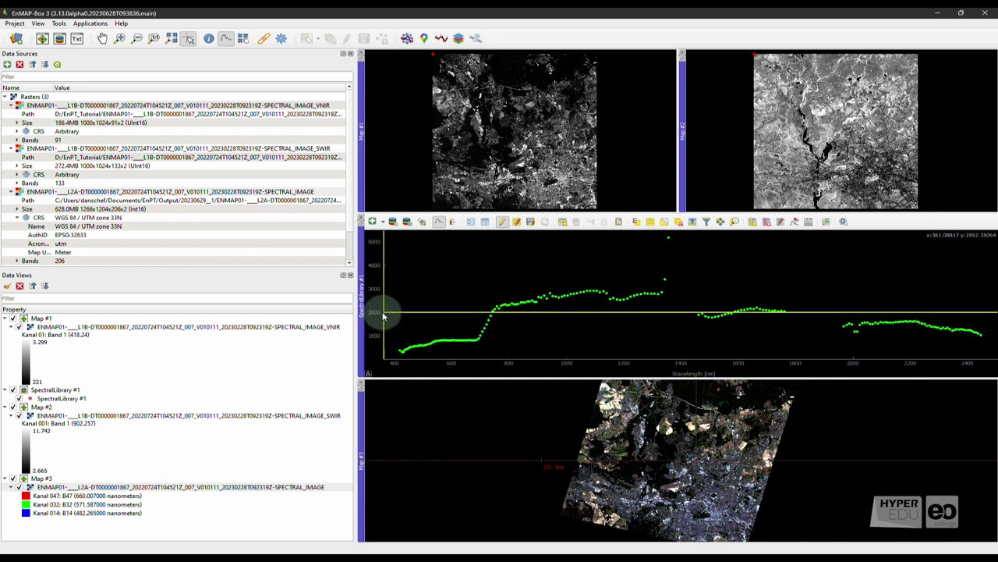
pyautogui.scroll(-3, 374, 316)
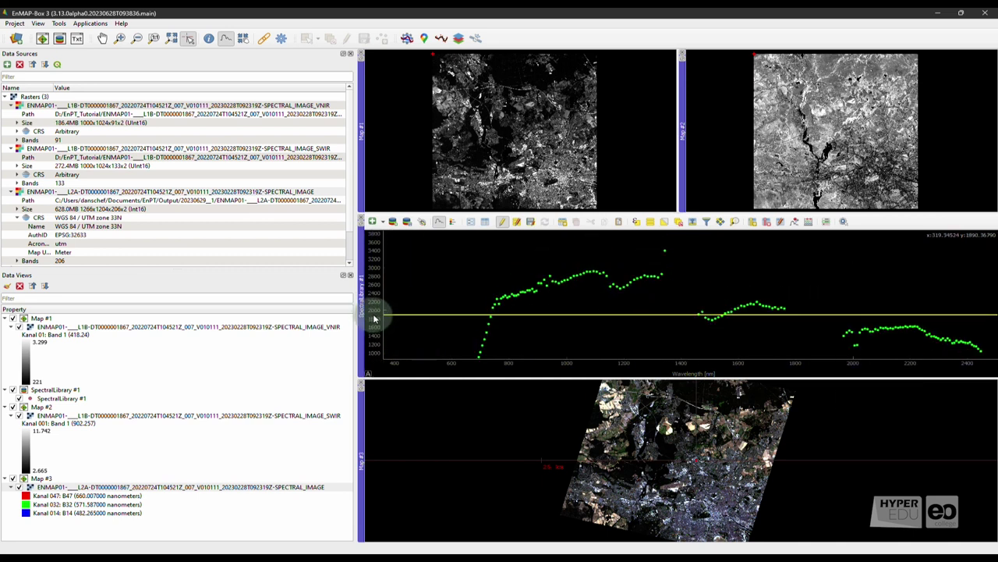
pyautogui.moveTo(376, 310); pyautogui.dragTo(376, 297)
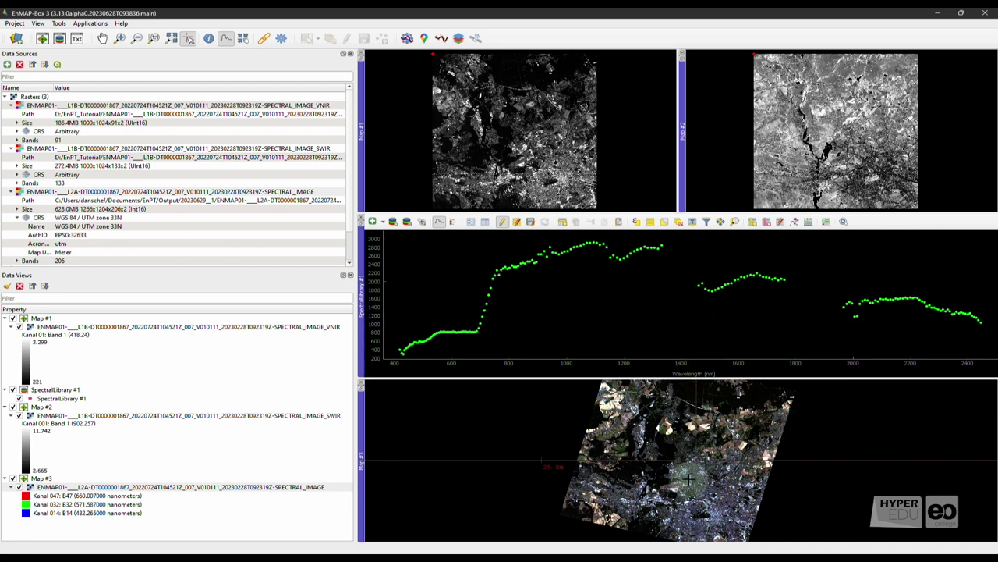
# Zoom into Map #3 and plot reflectance spectra at three more locations
pyautogui.scroll(1, 688, 482)
pyautogui.scroll(1, 689, 482)
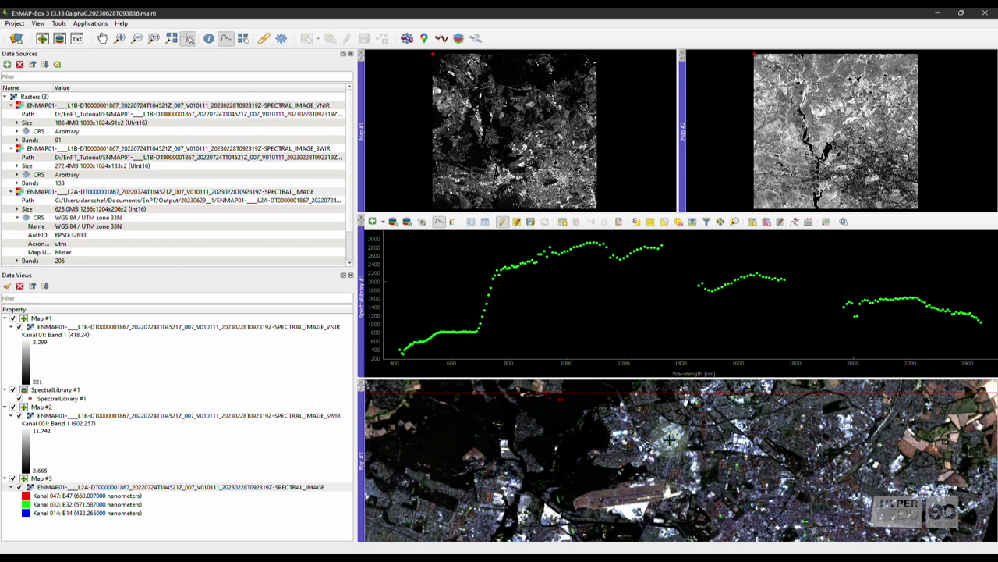
pyautogui.scroll(1, 671, 443)
pyautogui.click(531, 437)
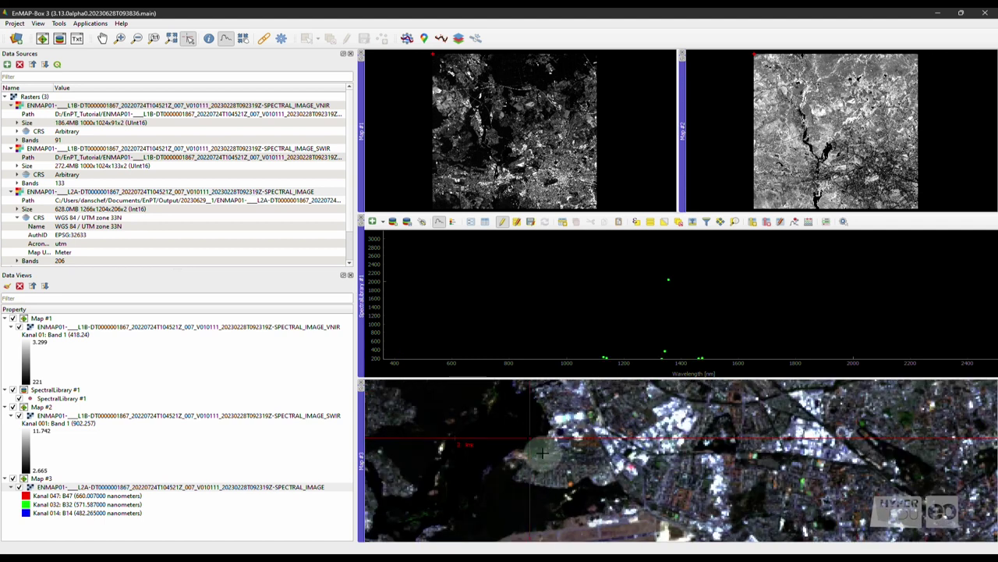
pyautogui.click(690, 462)
pyautogui.click(695, 479)
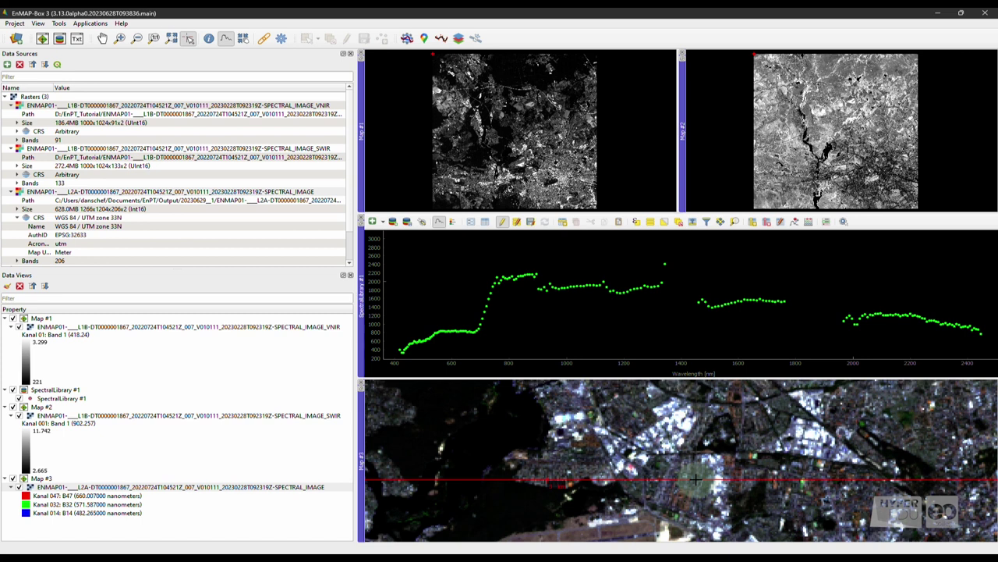